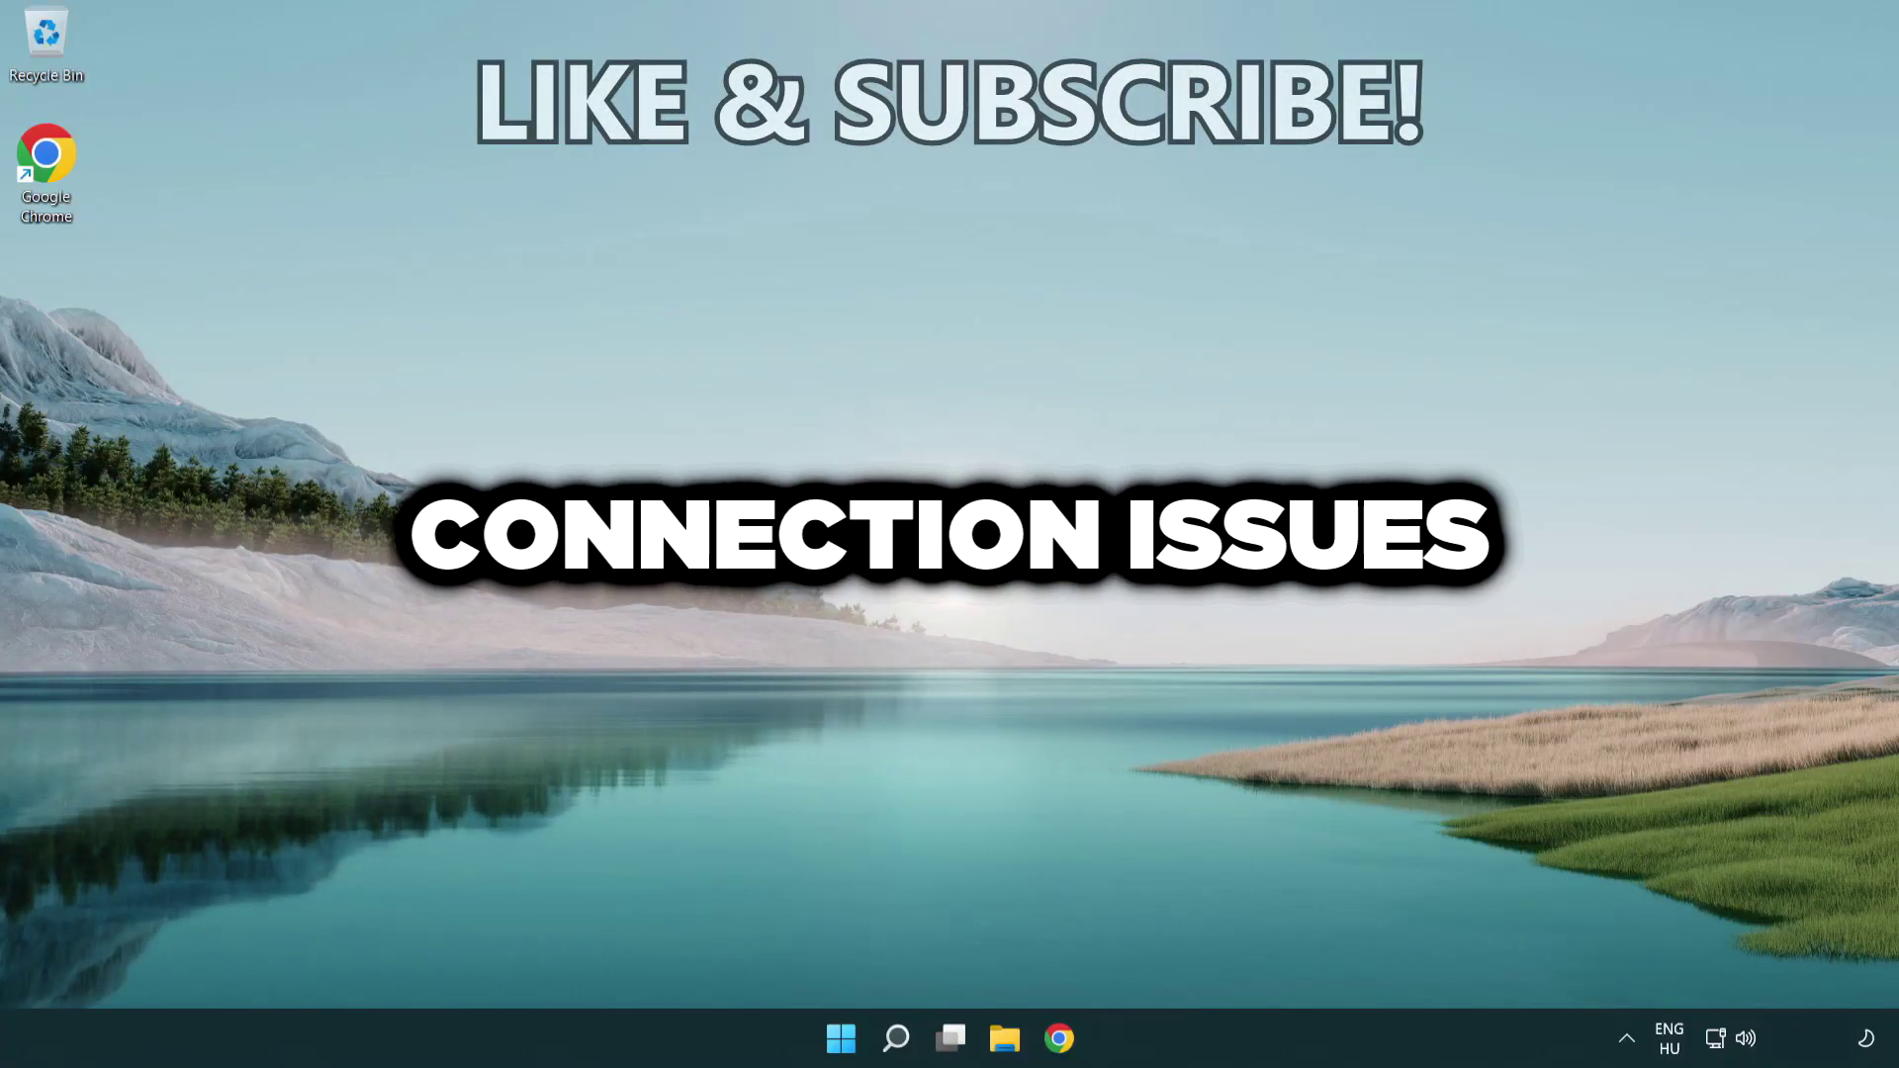
Step: Search Windows for 'cmd' and run Command Prompt as administrator
left_click(897, 1038)
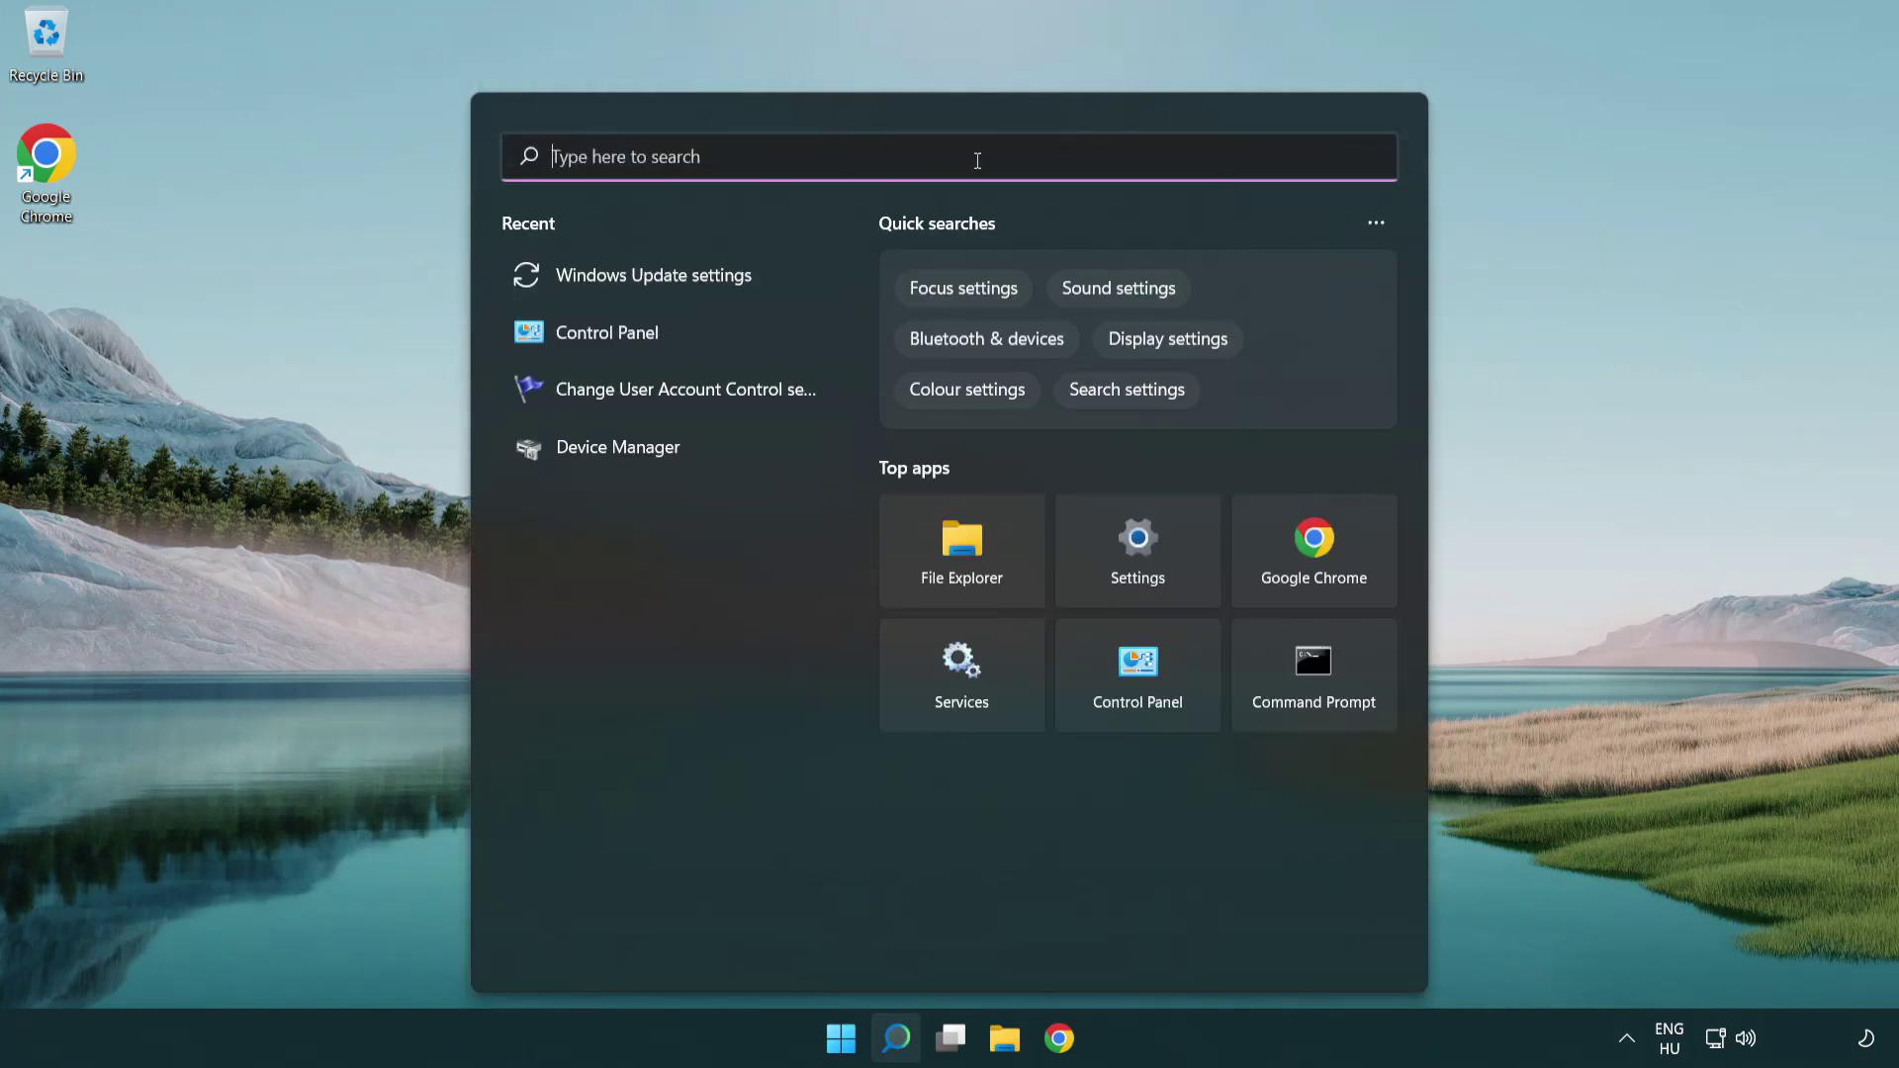
type("cmd")
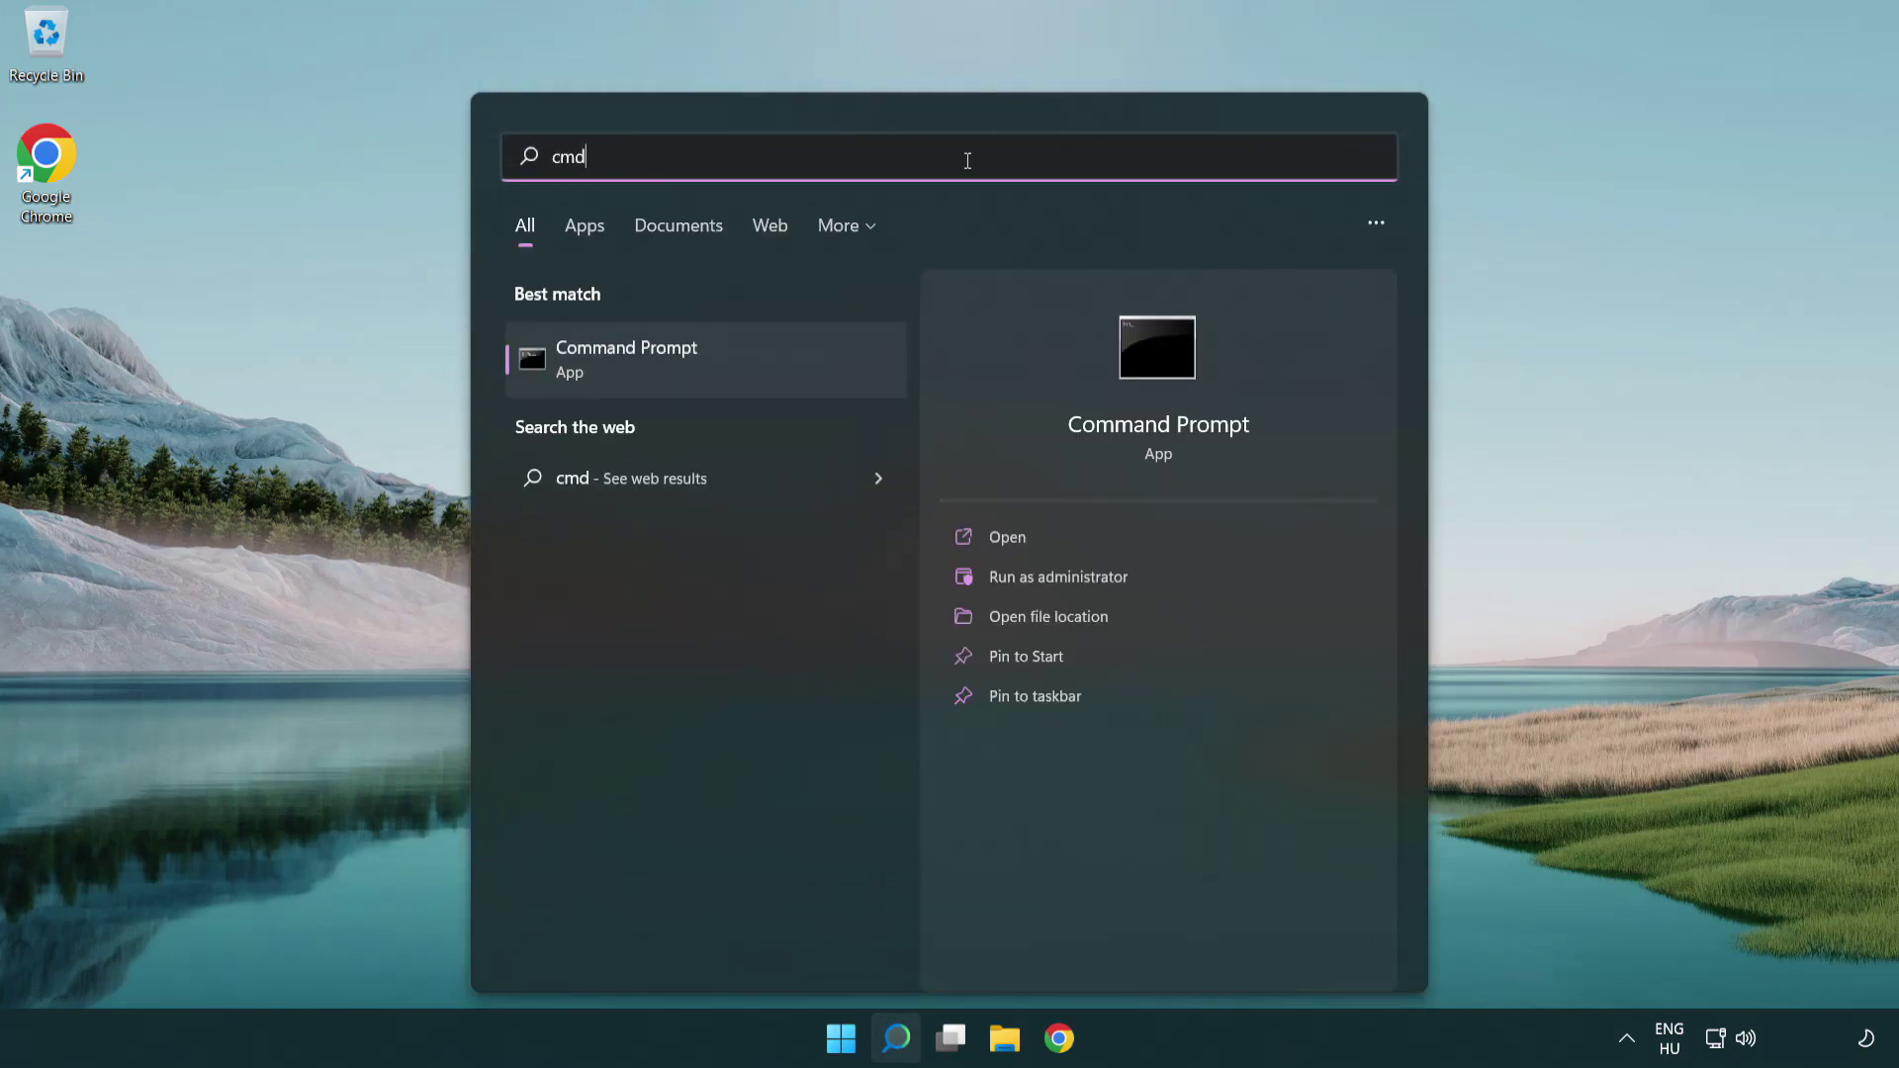
right_click(772, 355)
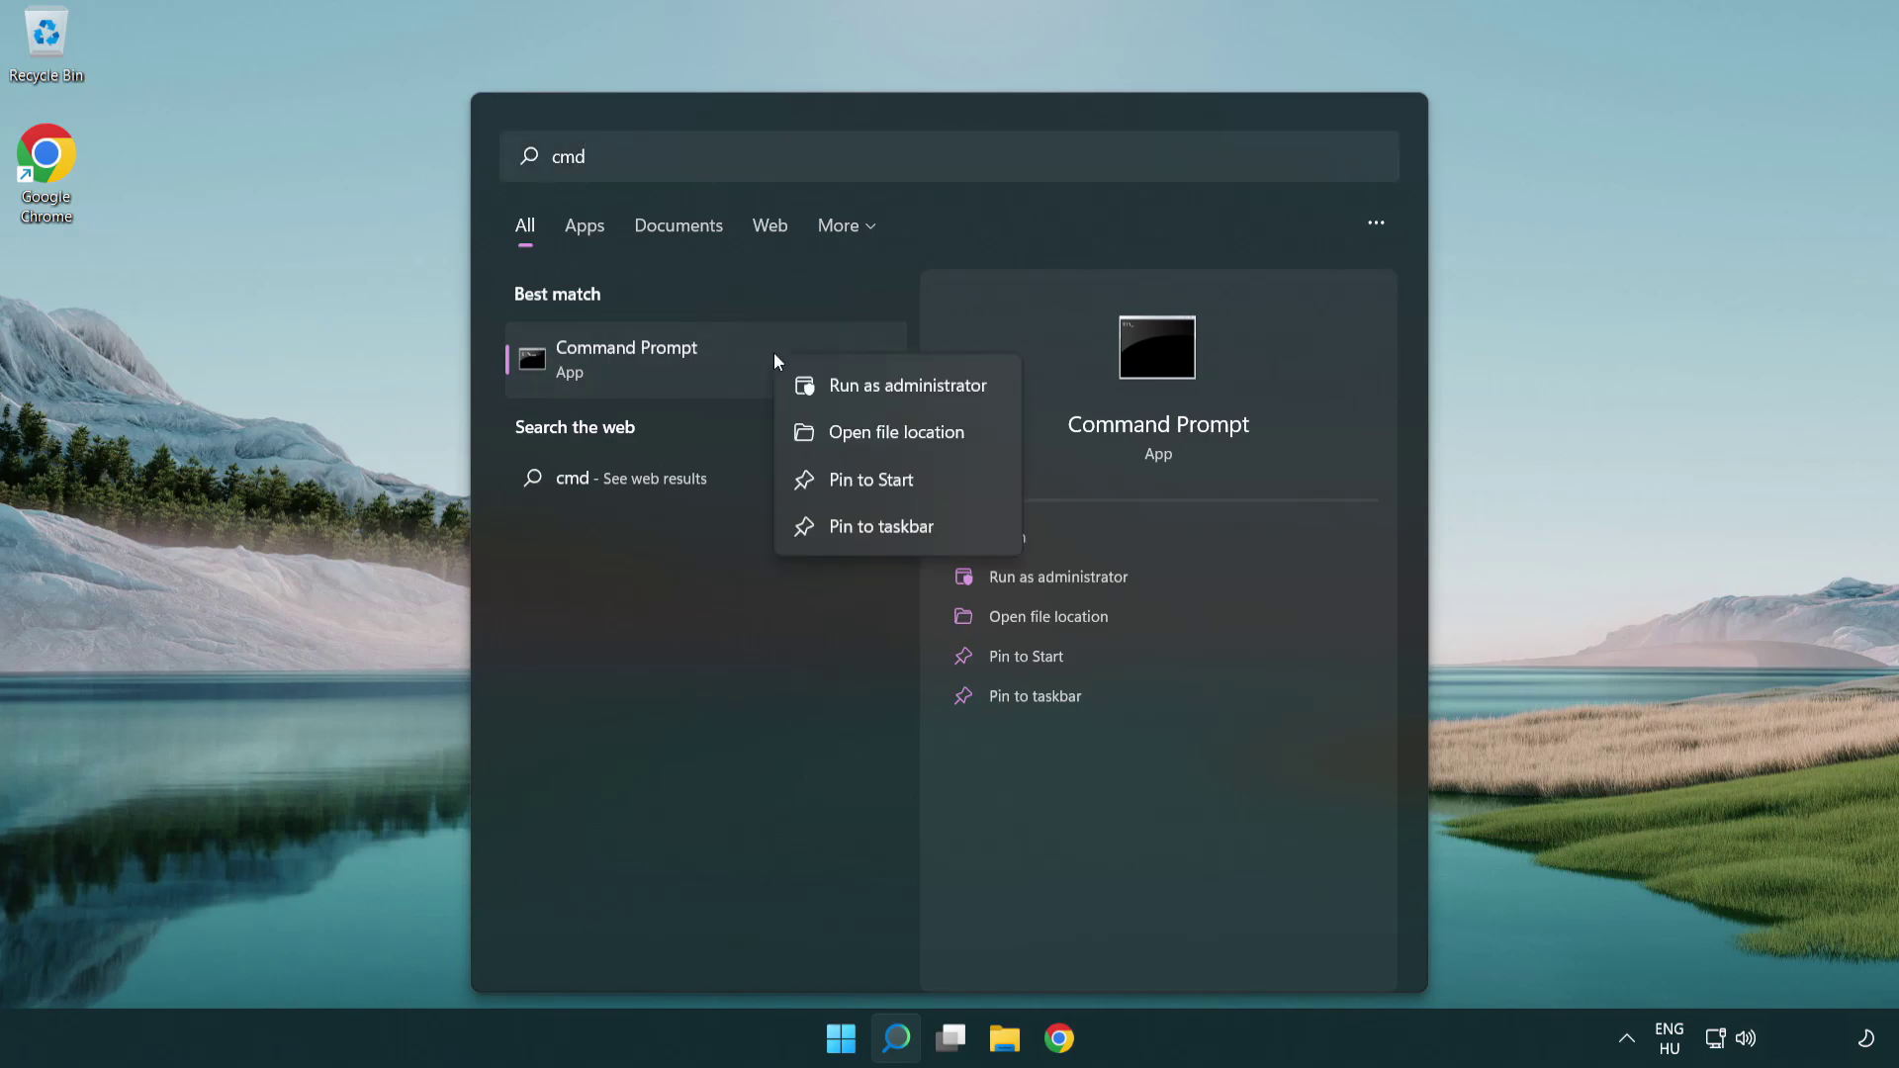
left_click(921, 393)
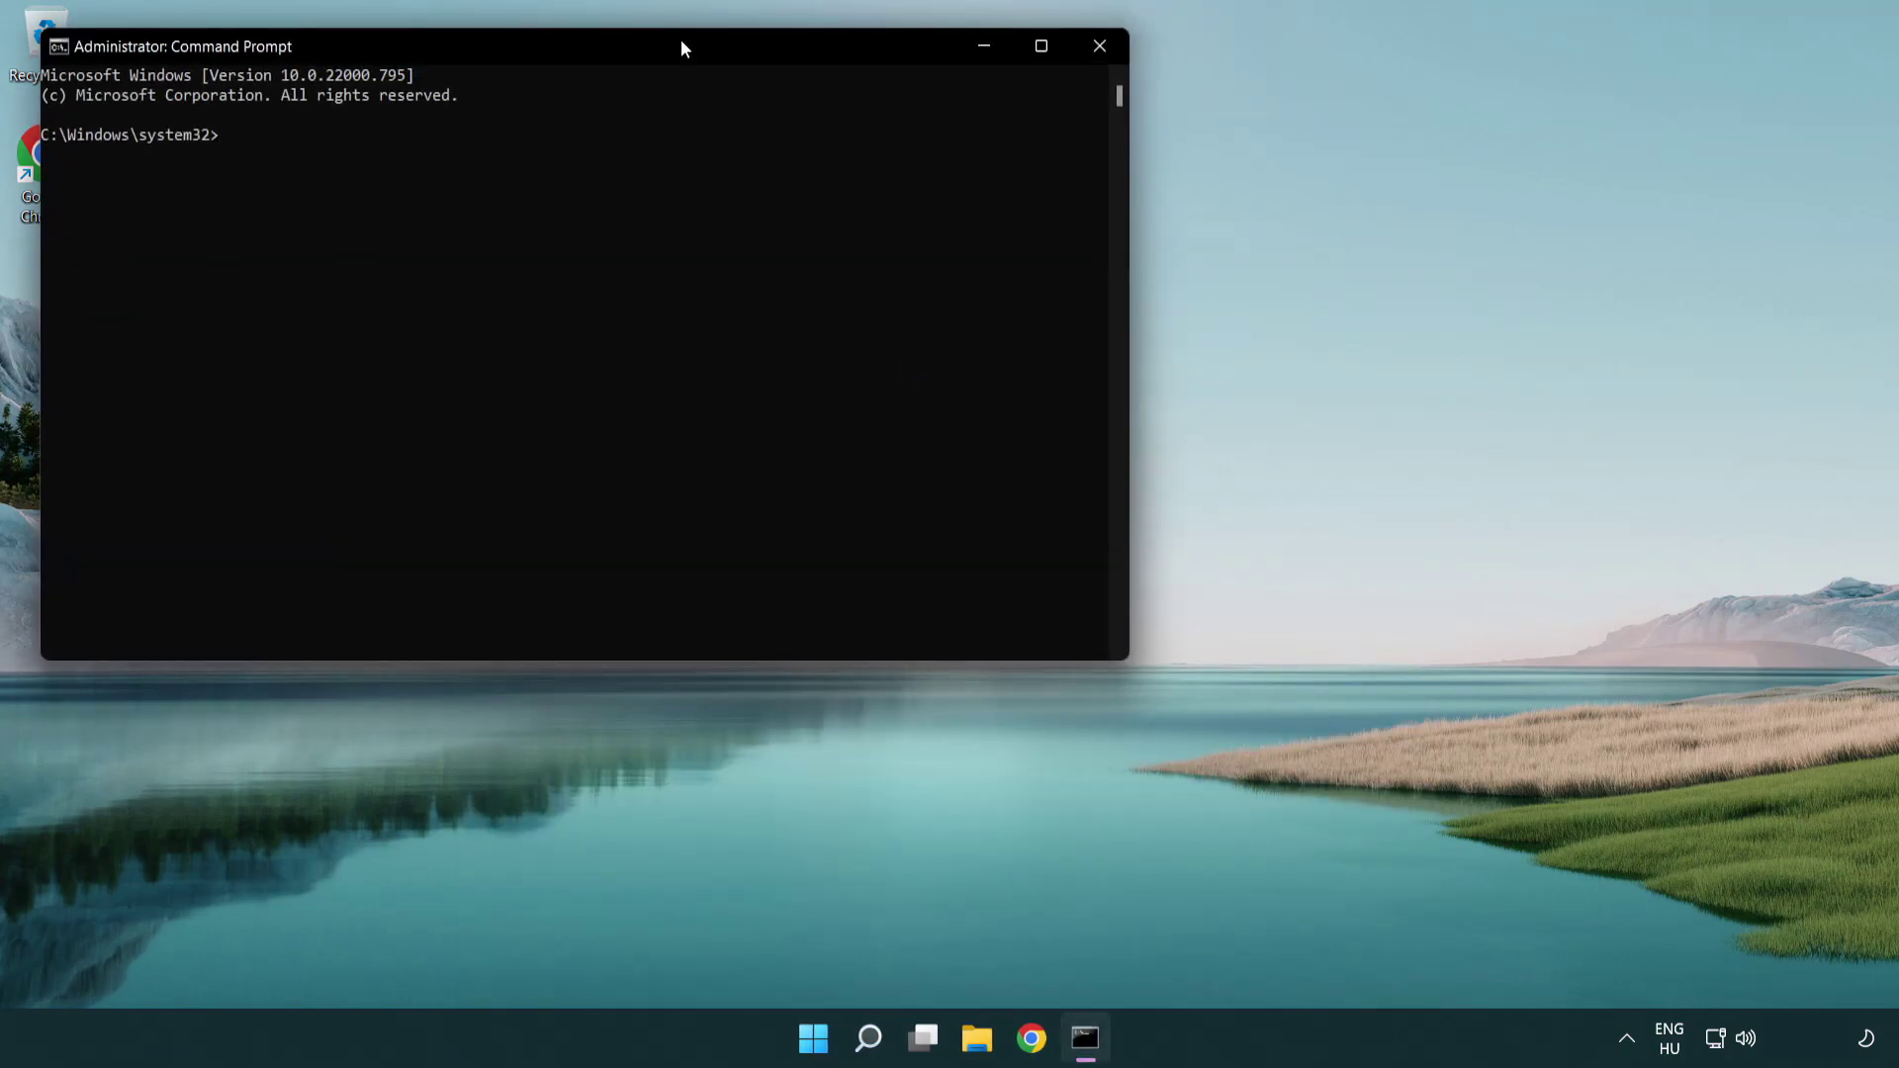
Step: Run ipconfig /flushdns and netsh winsock reset, then exit the administrator console
left_click_drag(680, 40, 1027, 221)
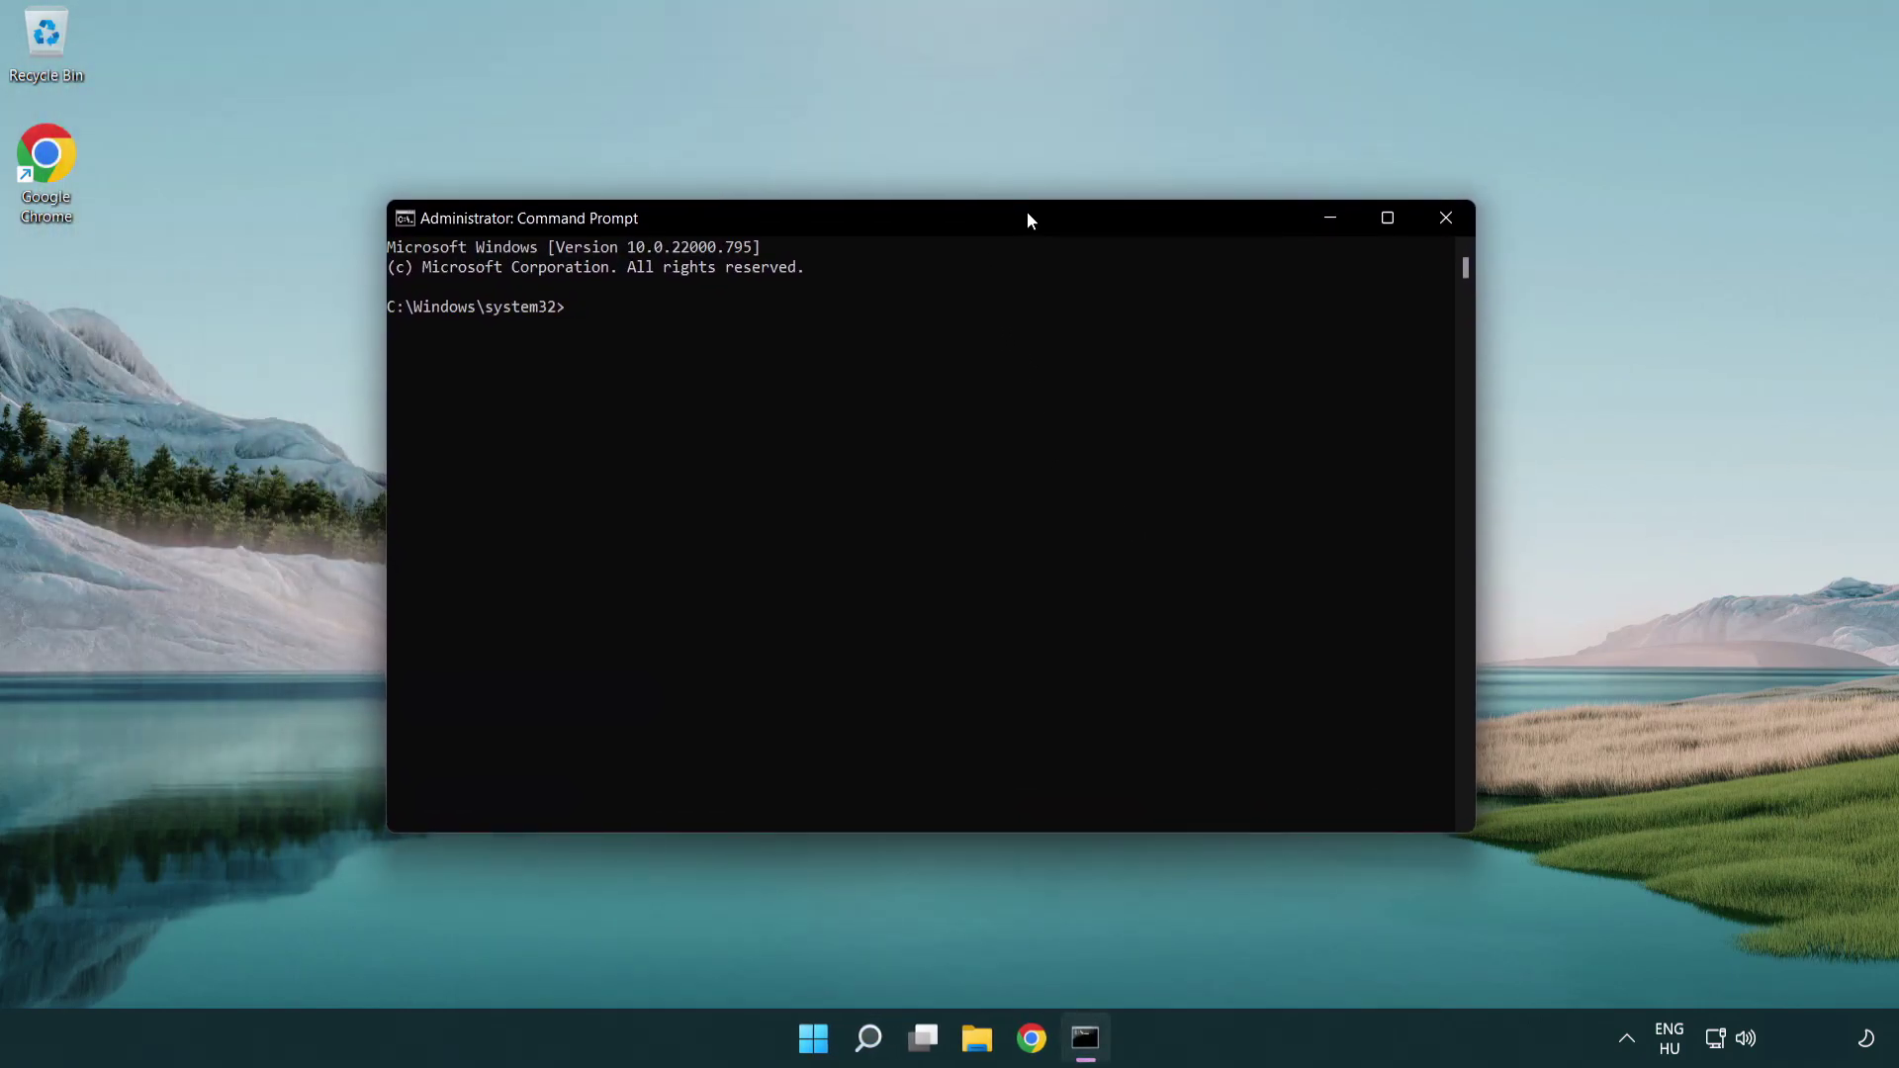
type("i")
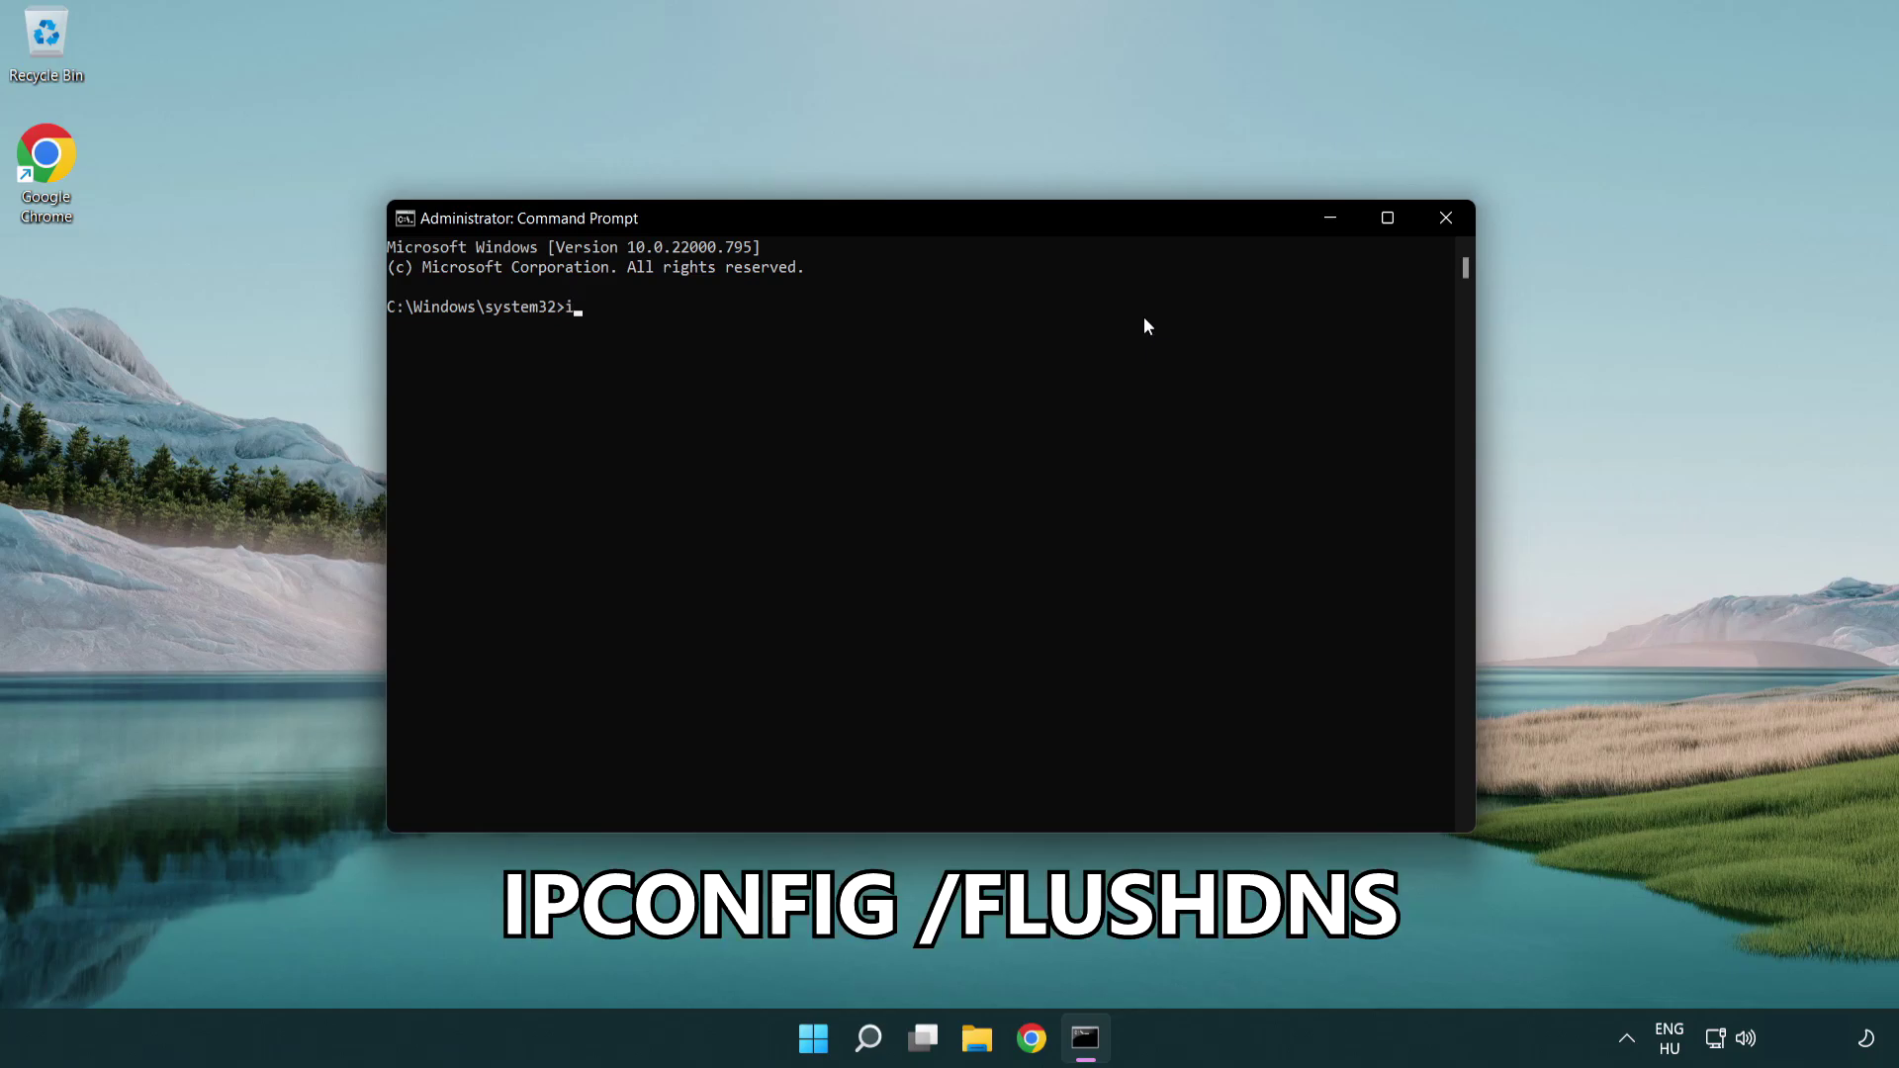
type("pconfi")
type("g ")
type("/fl")
type("ushdns")
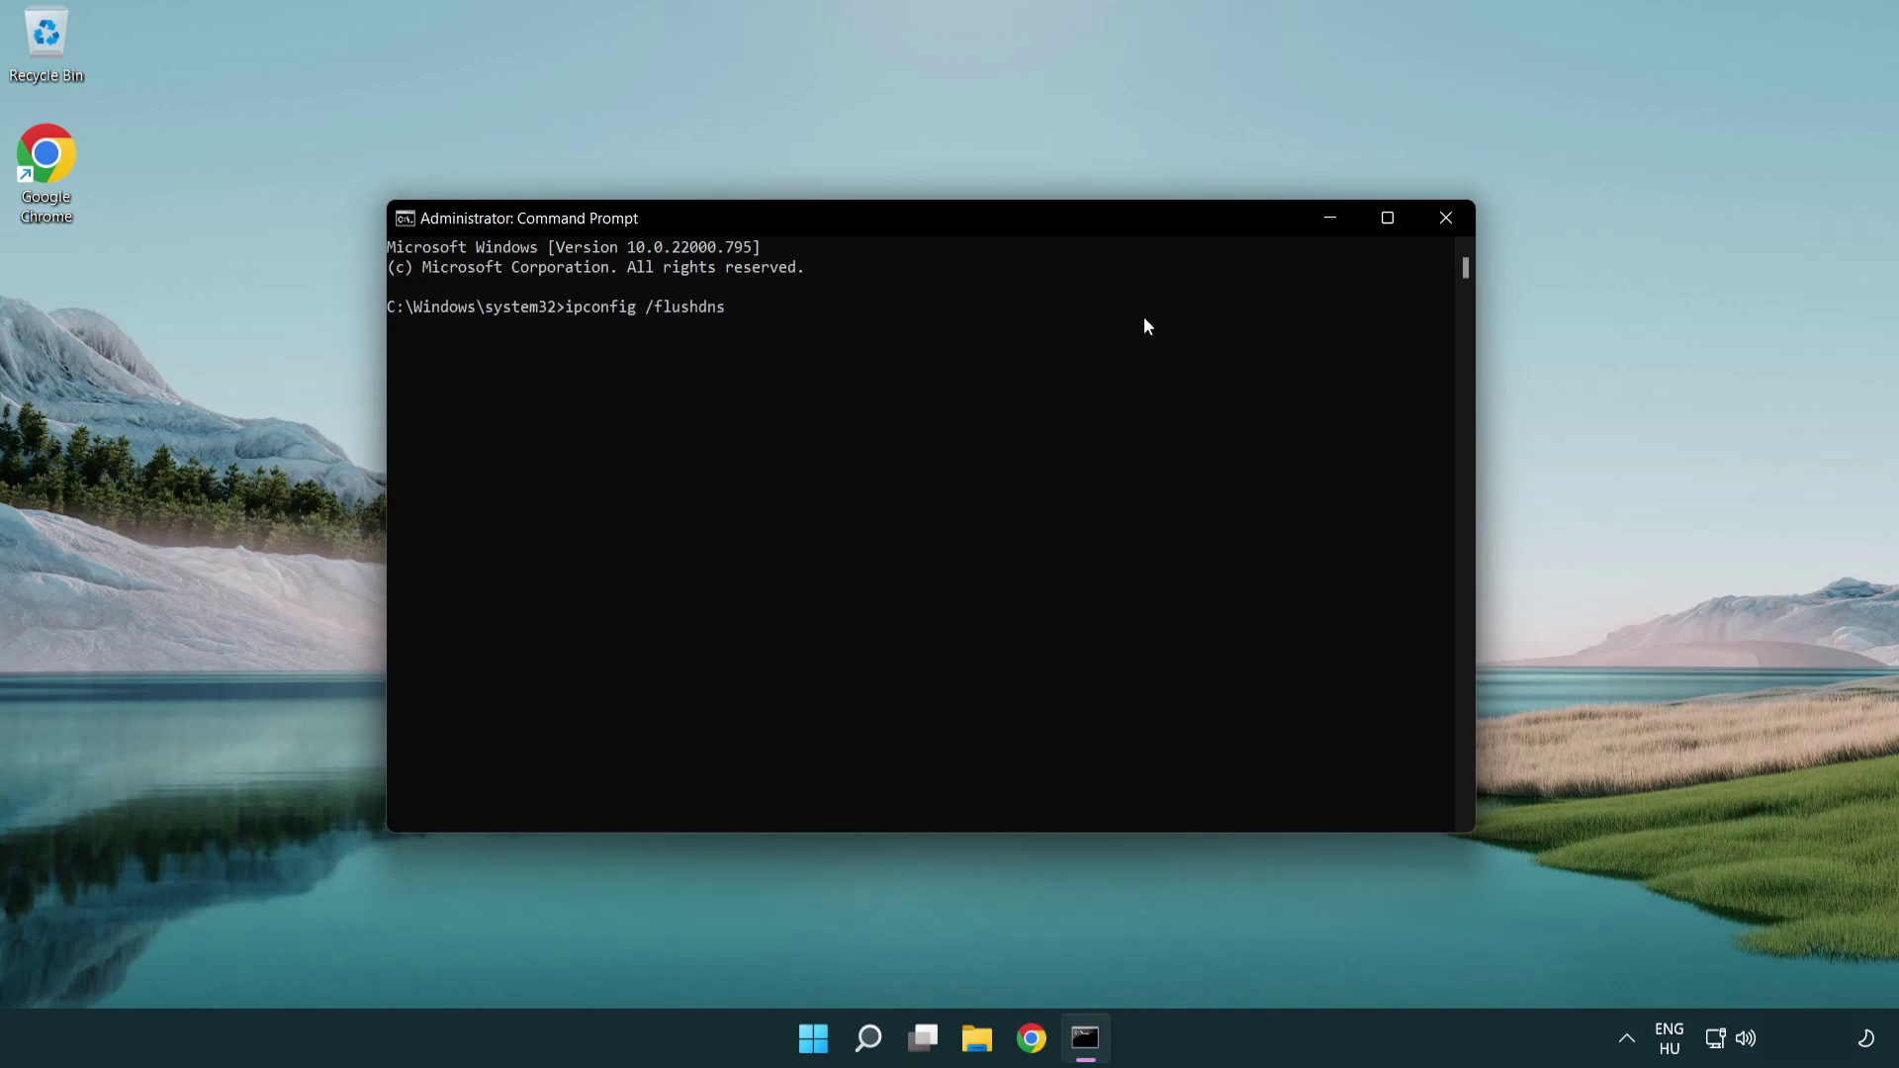
key("Return")
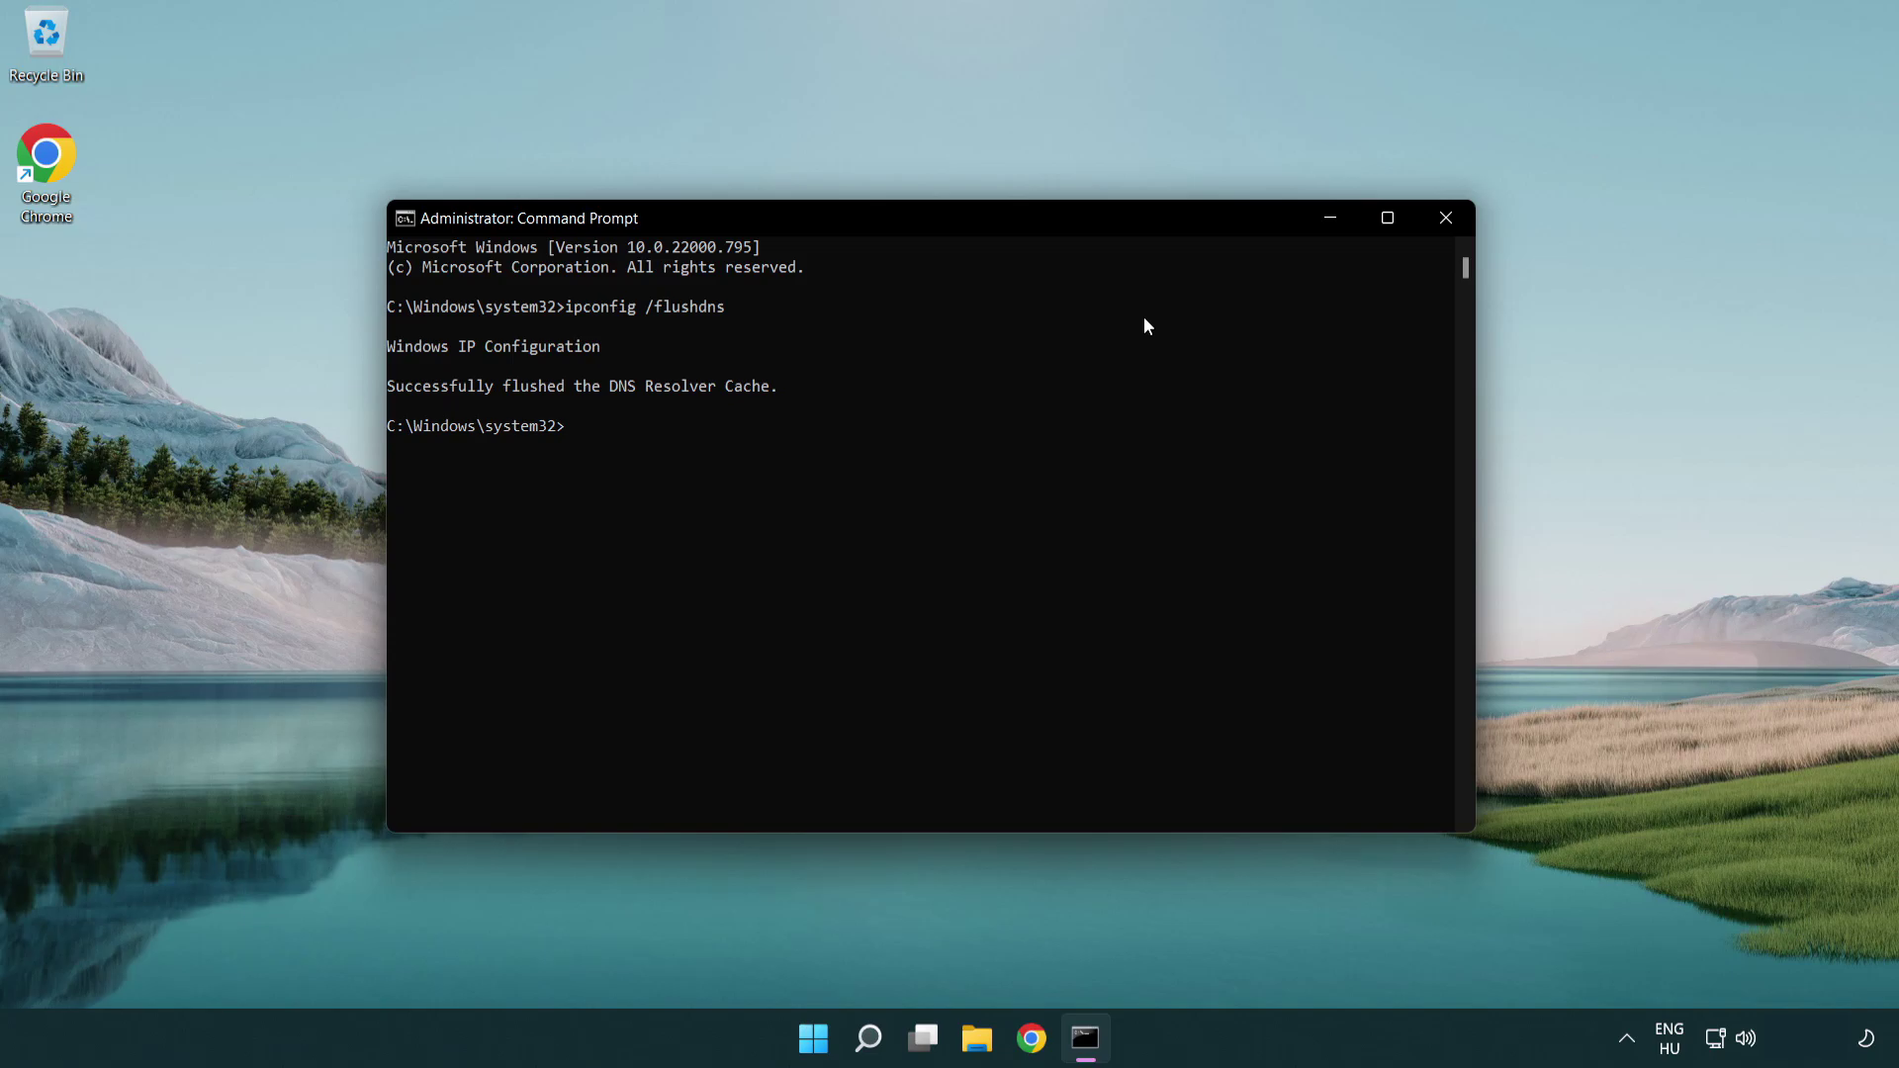
type("net")
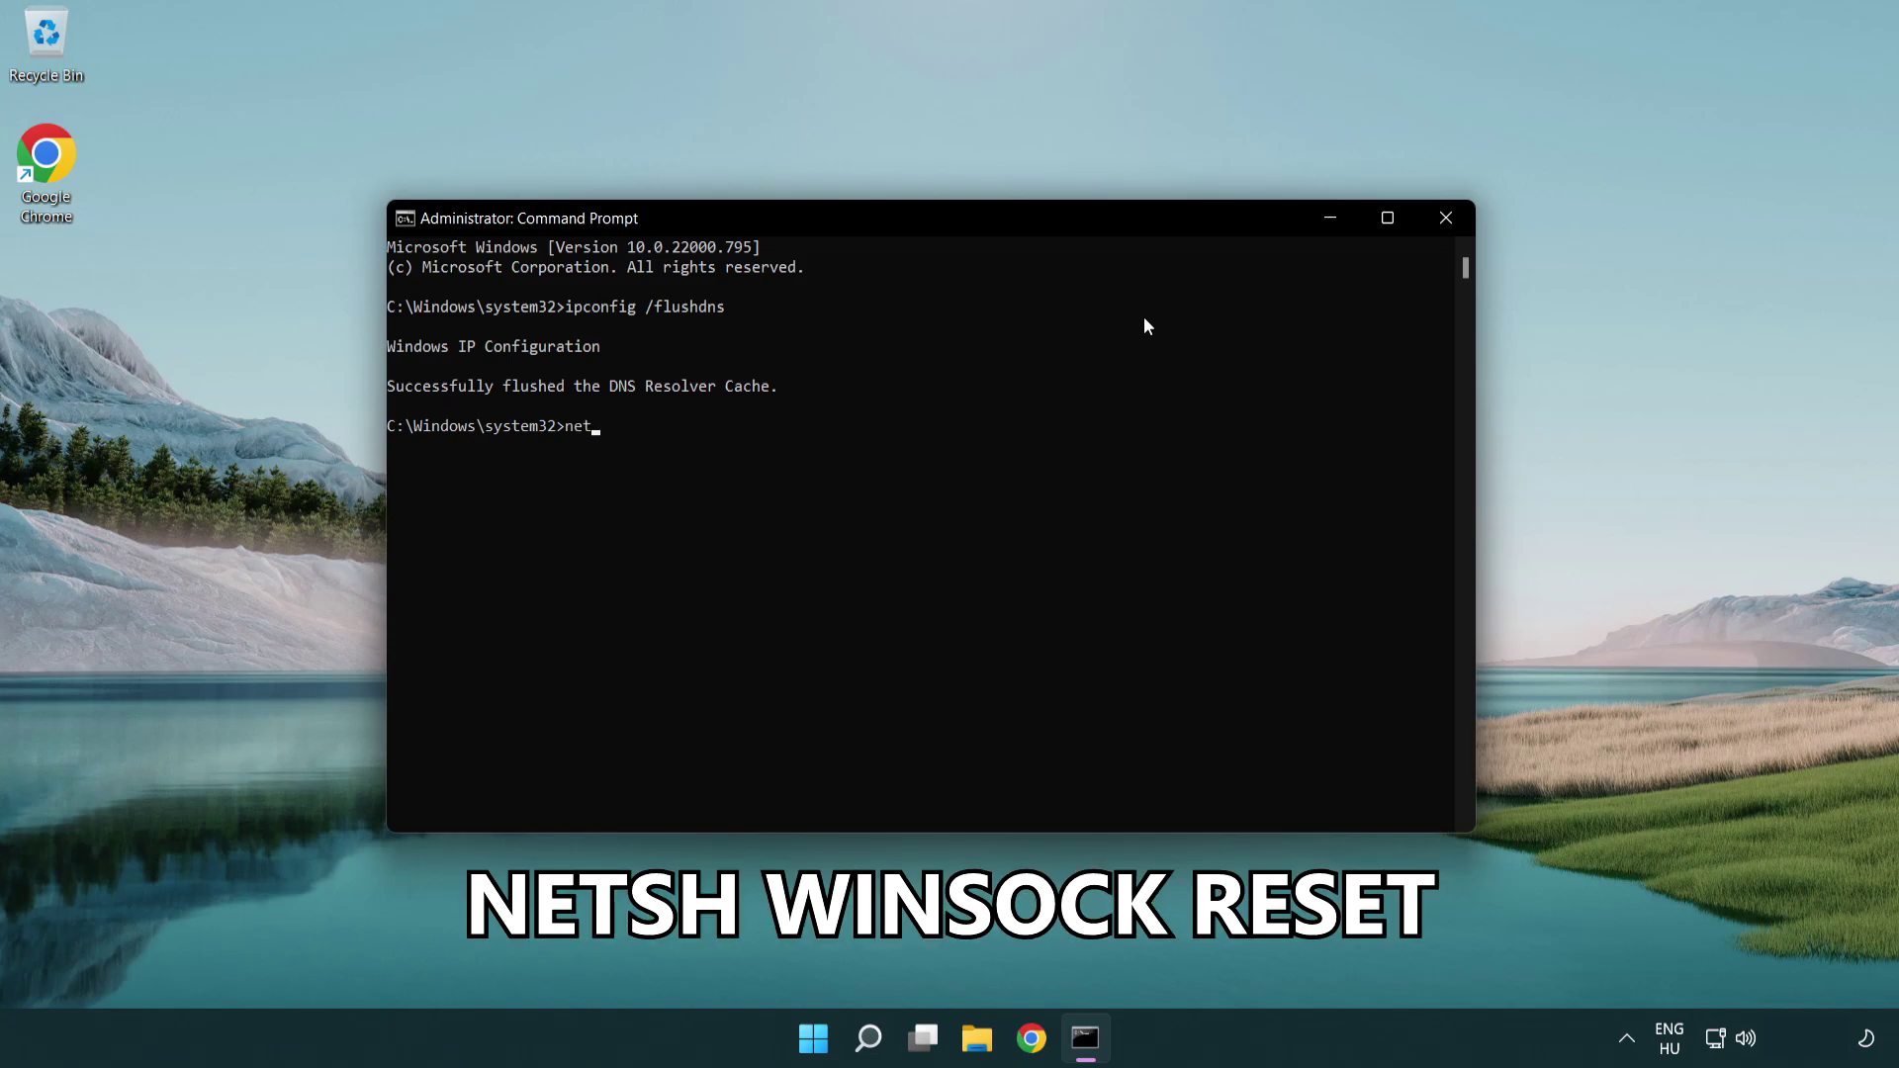
type("sh winsoc")
type("k reset")
key("Return")
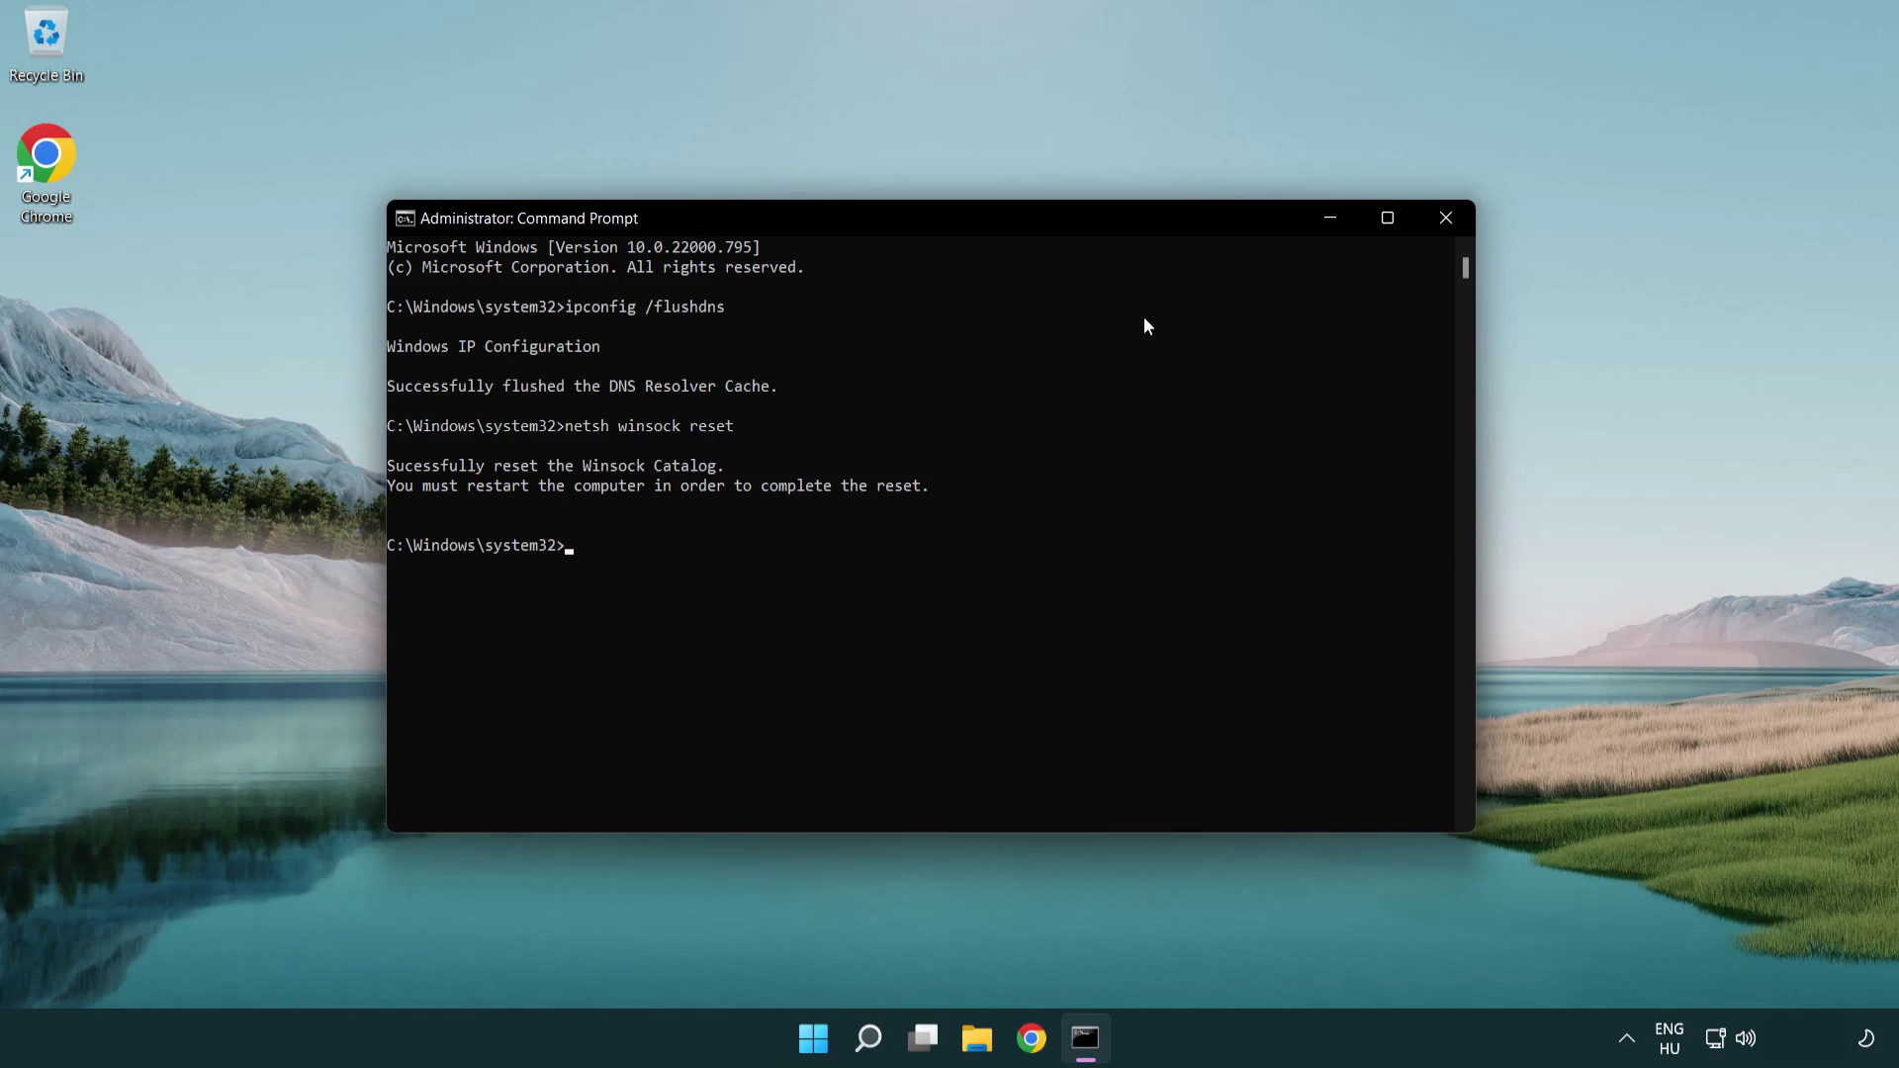
type("exit")
key("Return")
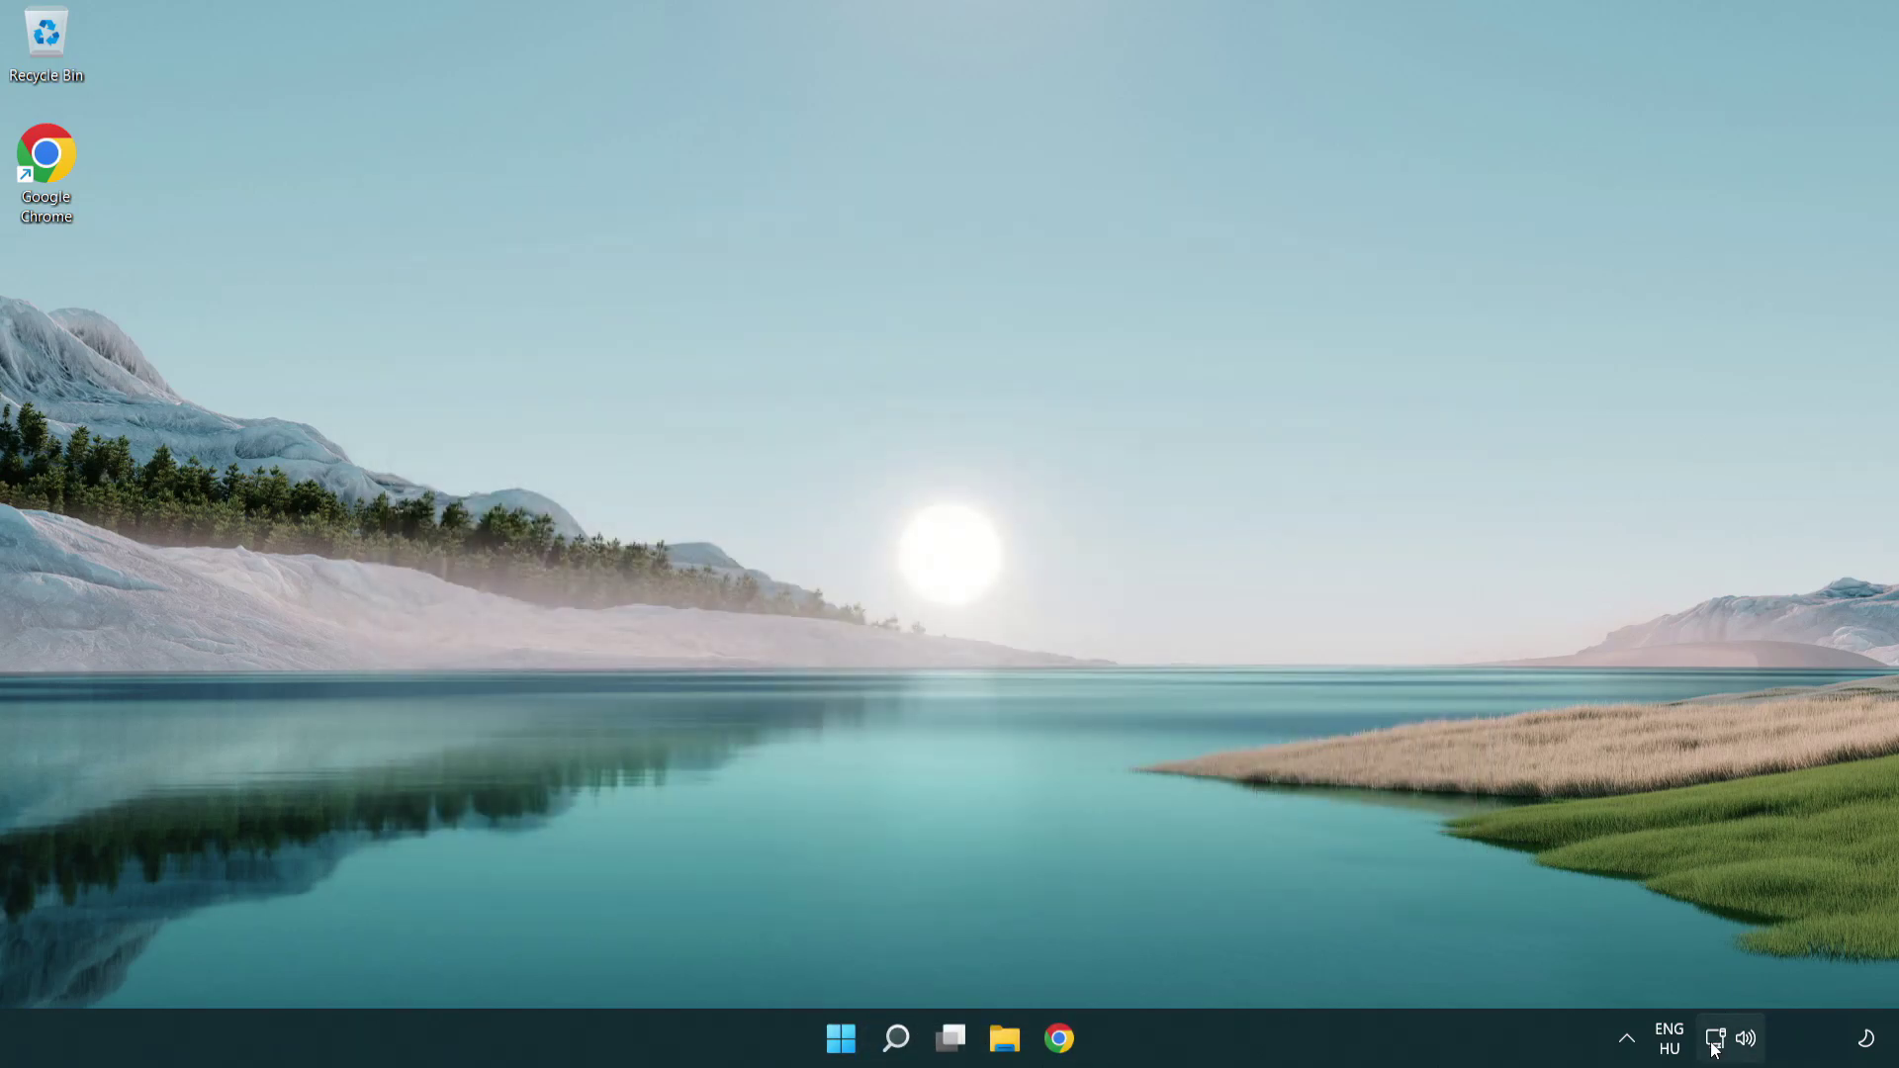
Step: Open Advanced network settings through the network tray icon's Network and Internet settings
right_click(1716, 1046)
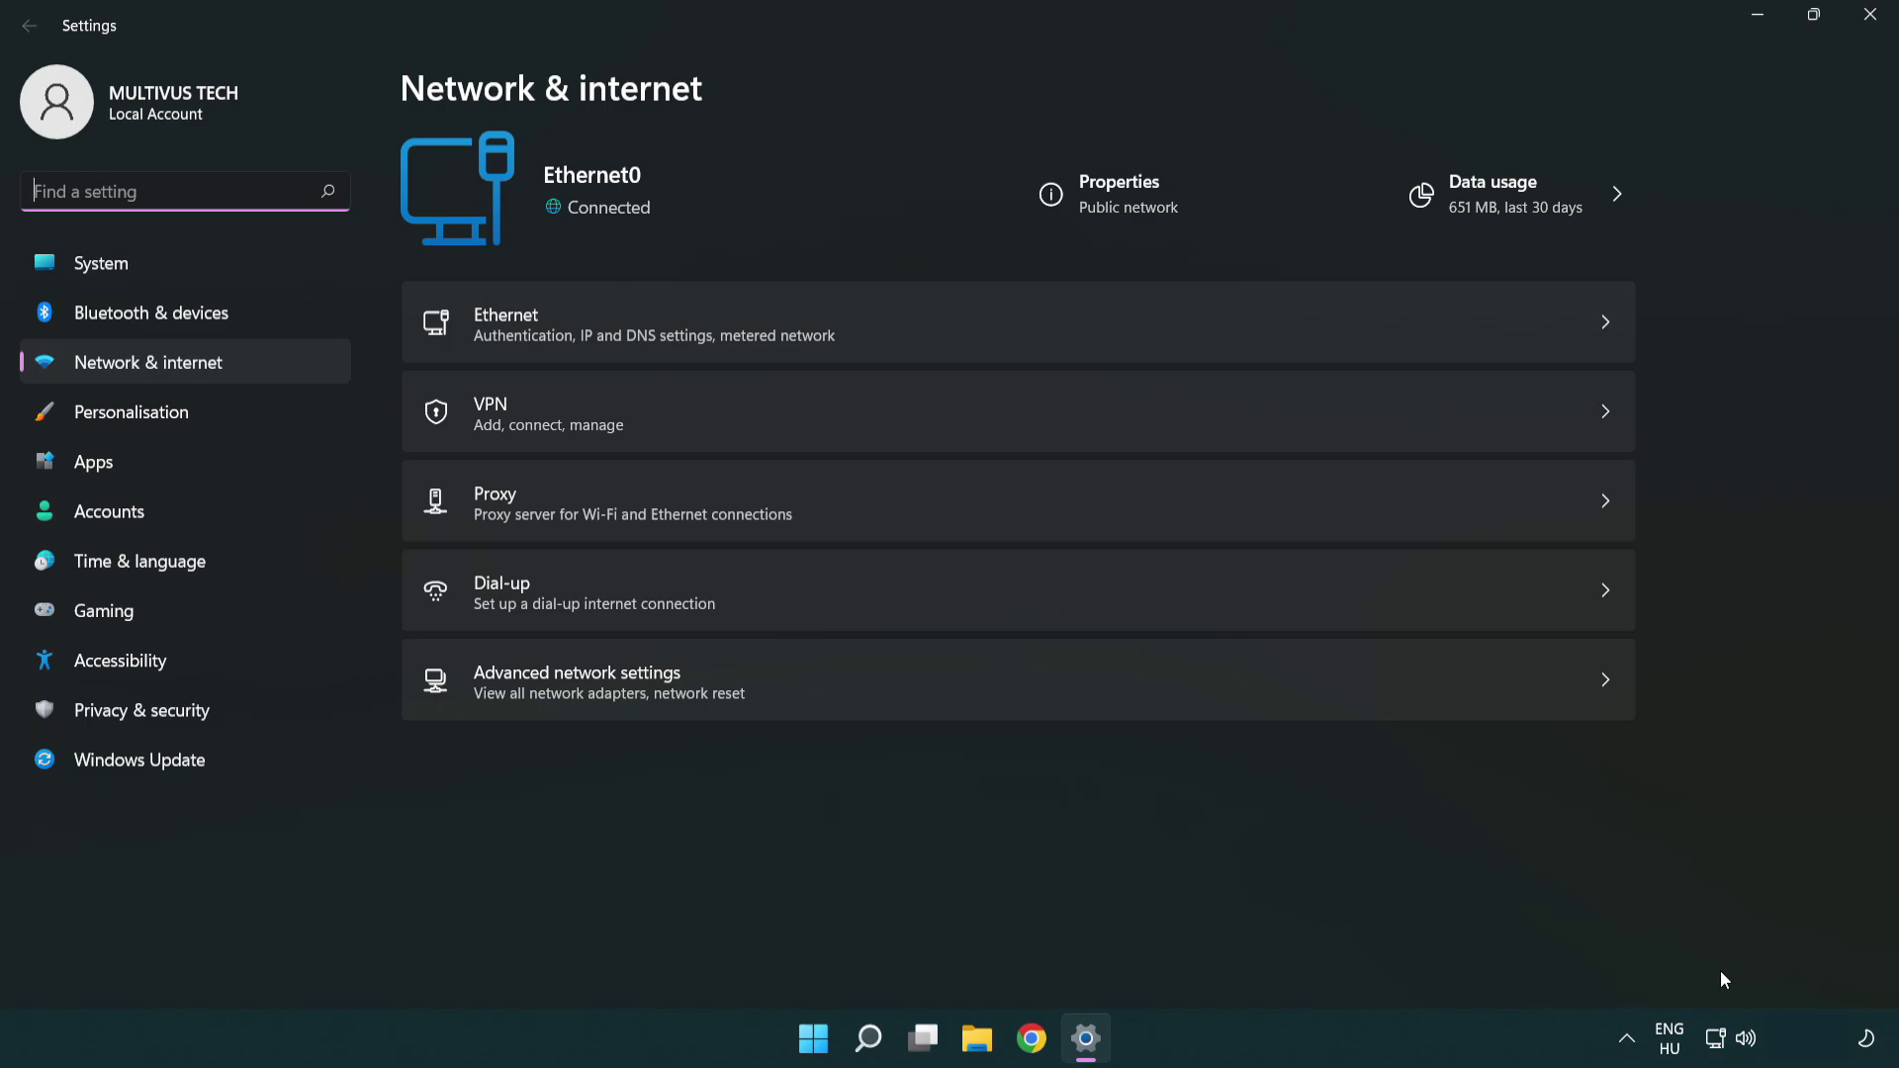
left_click(1021, 697)
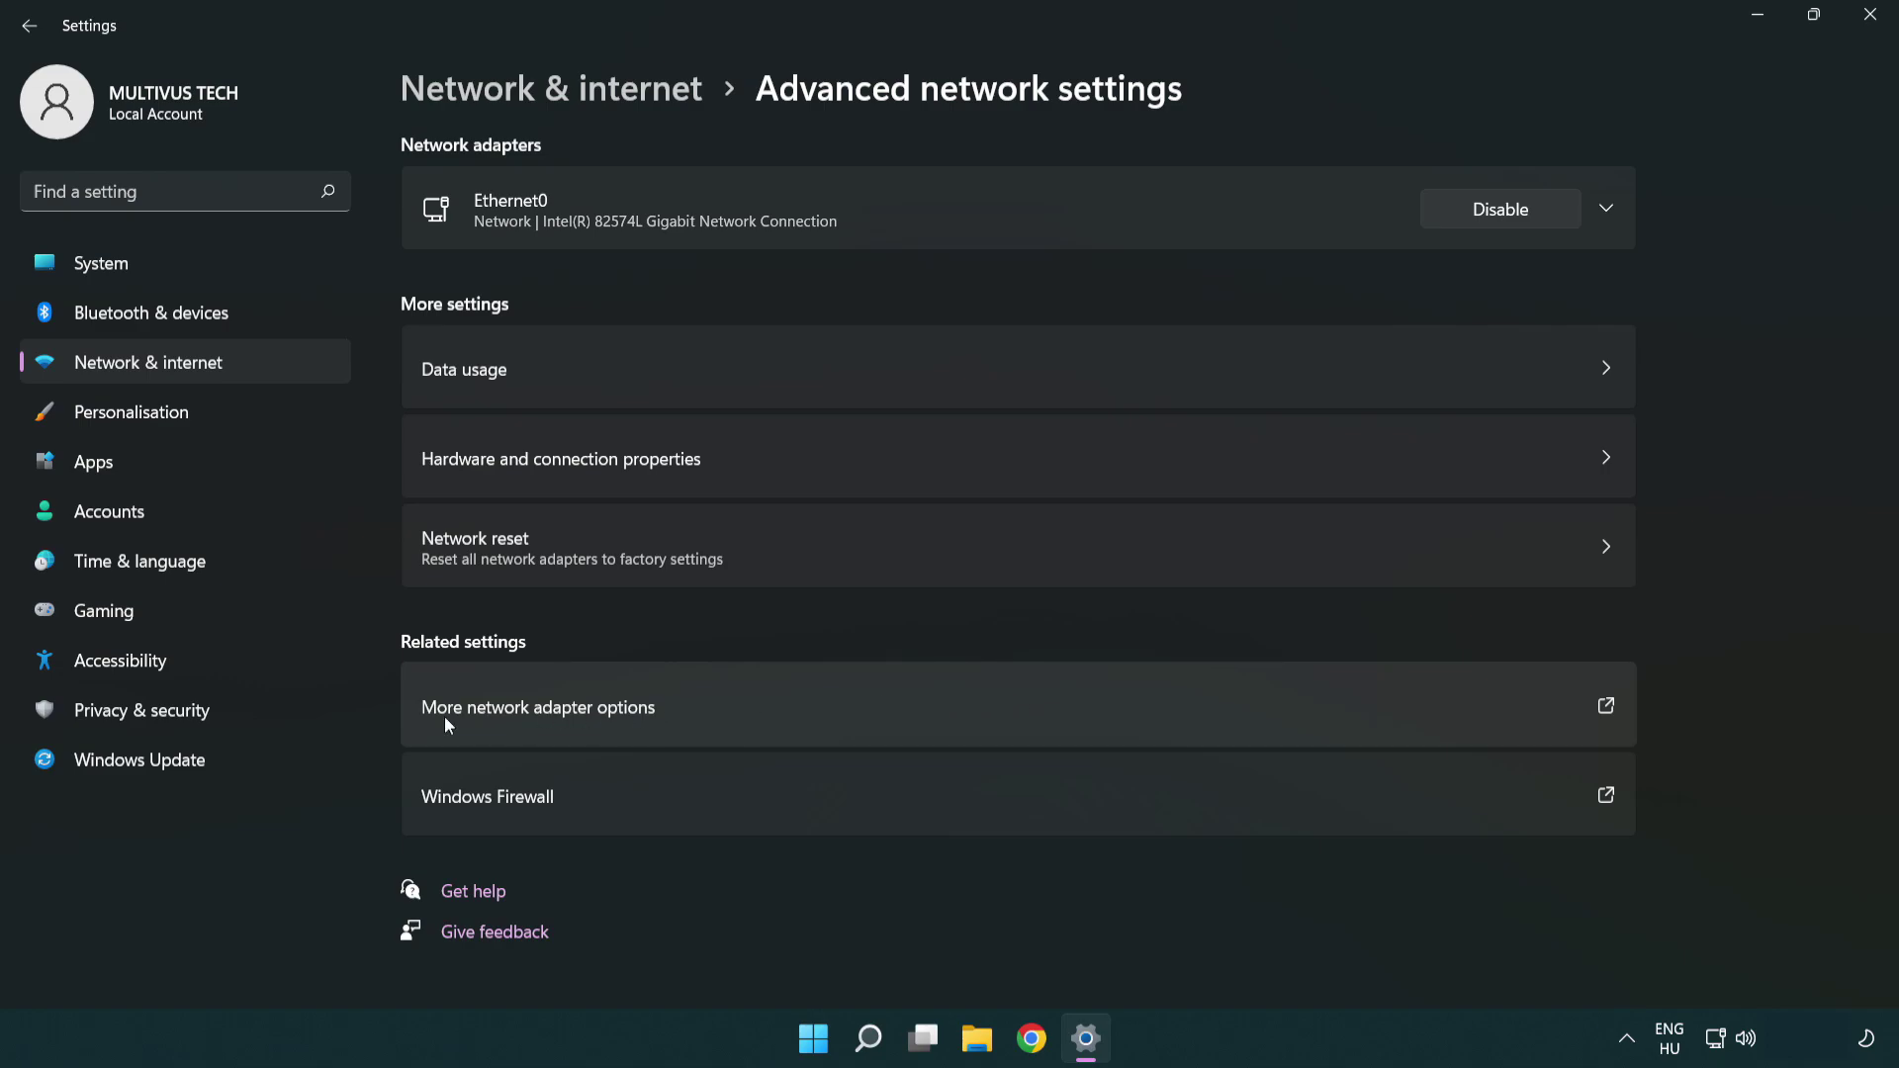
Step: Open Ethernet0 Properties from Network Connections and select Internet Protocol Version 4 (TCP/IPv4)
left_click(583, 713)
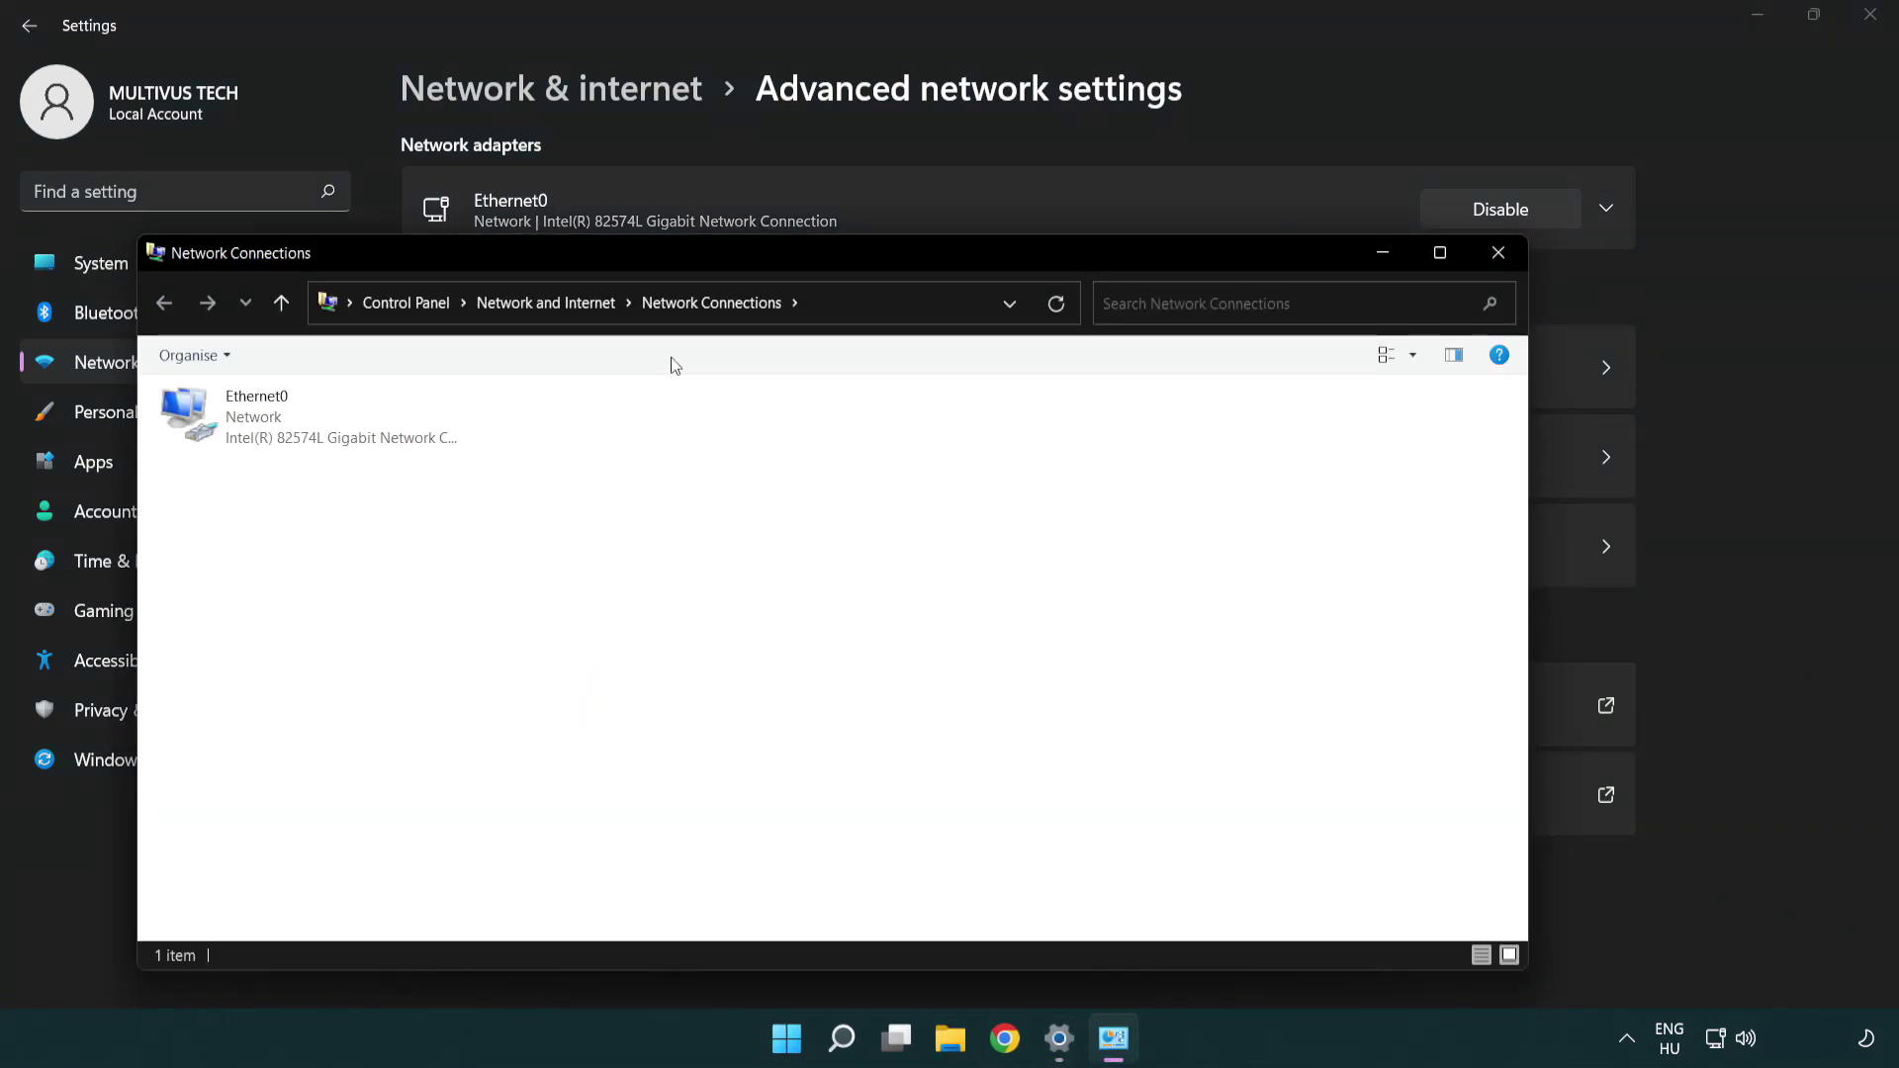
left_click_drag(704, 262, 829, 151)
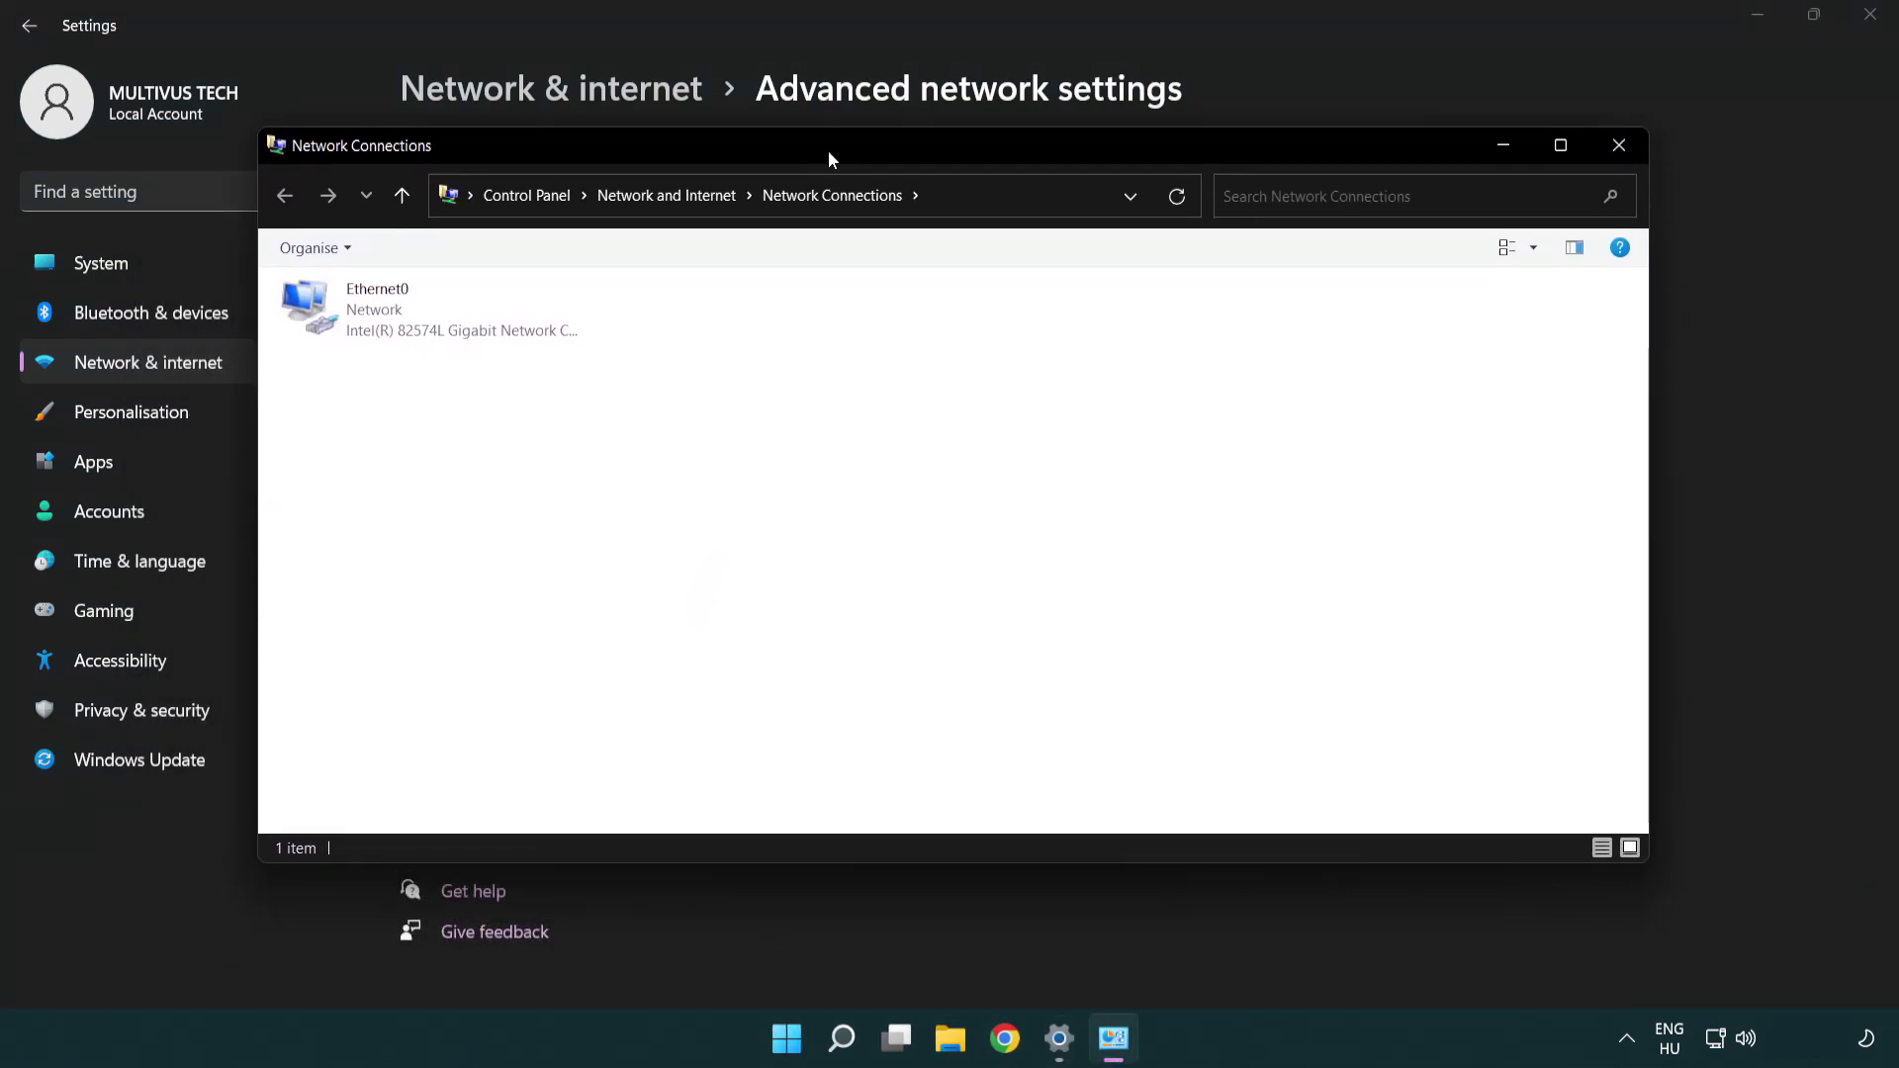
left_click(460, 337)
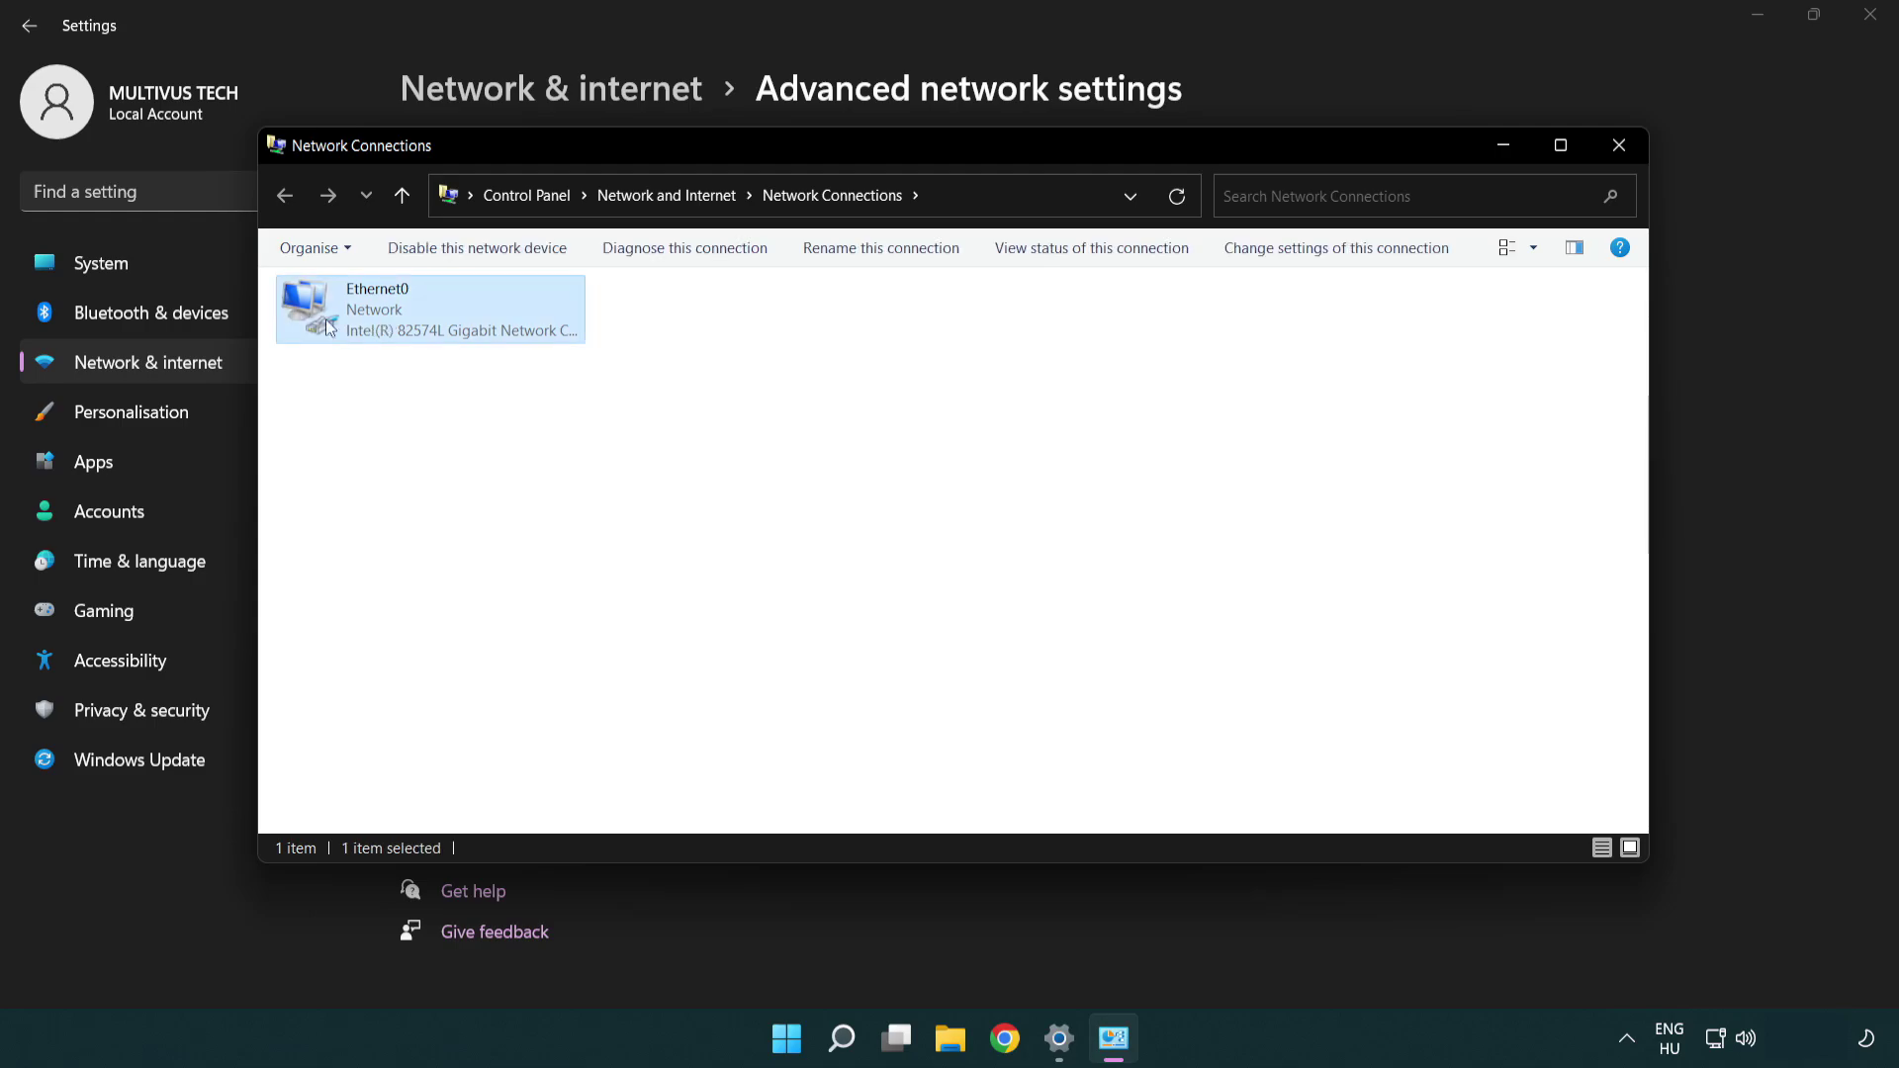
right_click(427, 308)
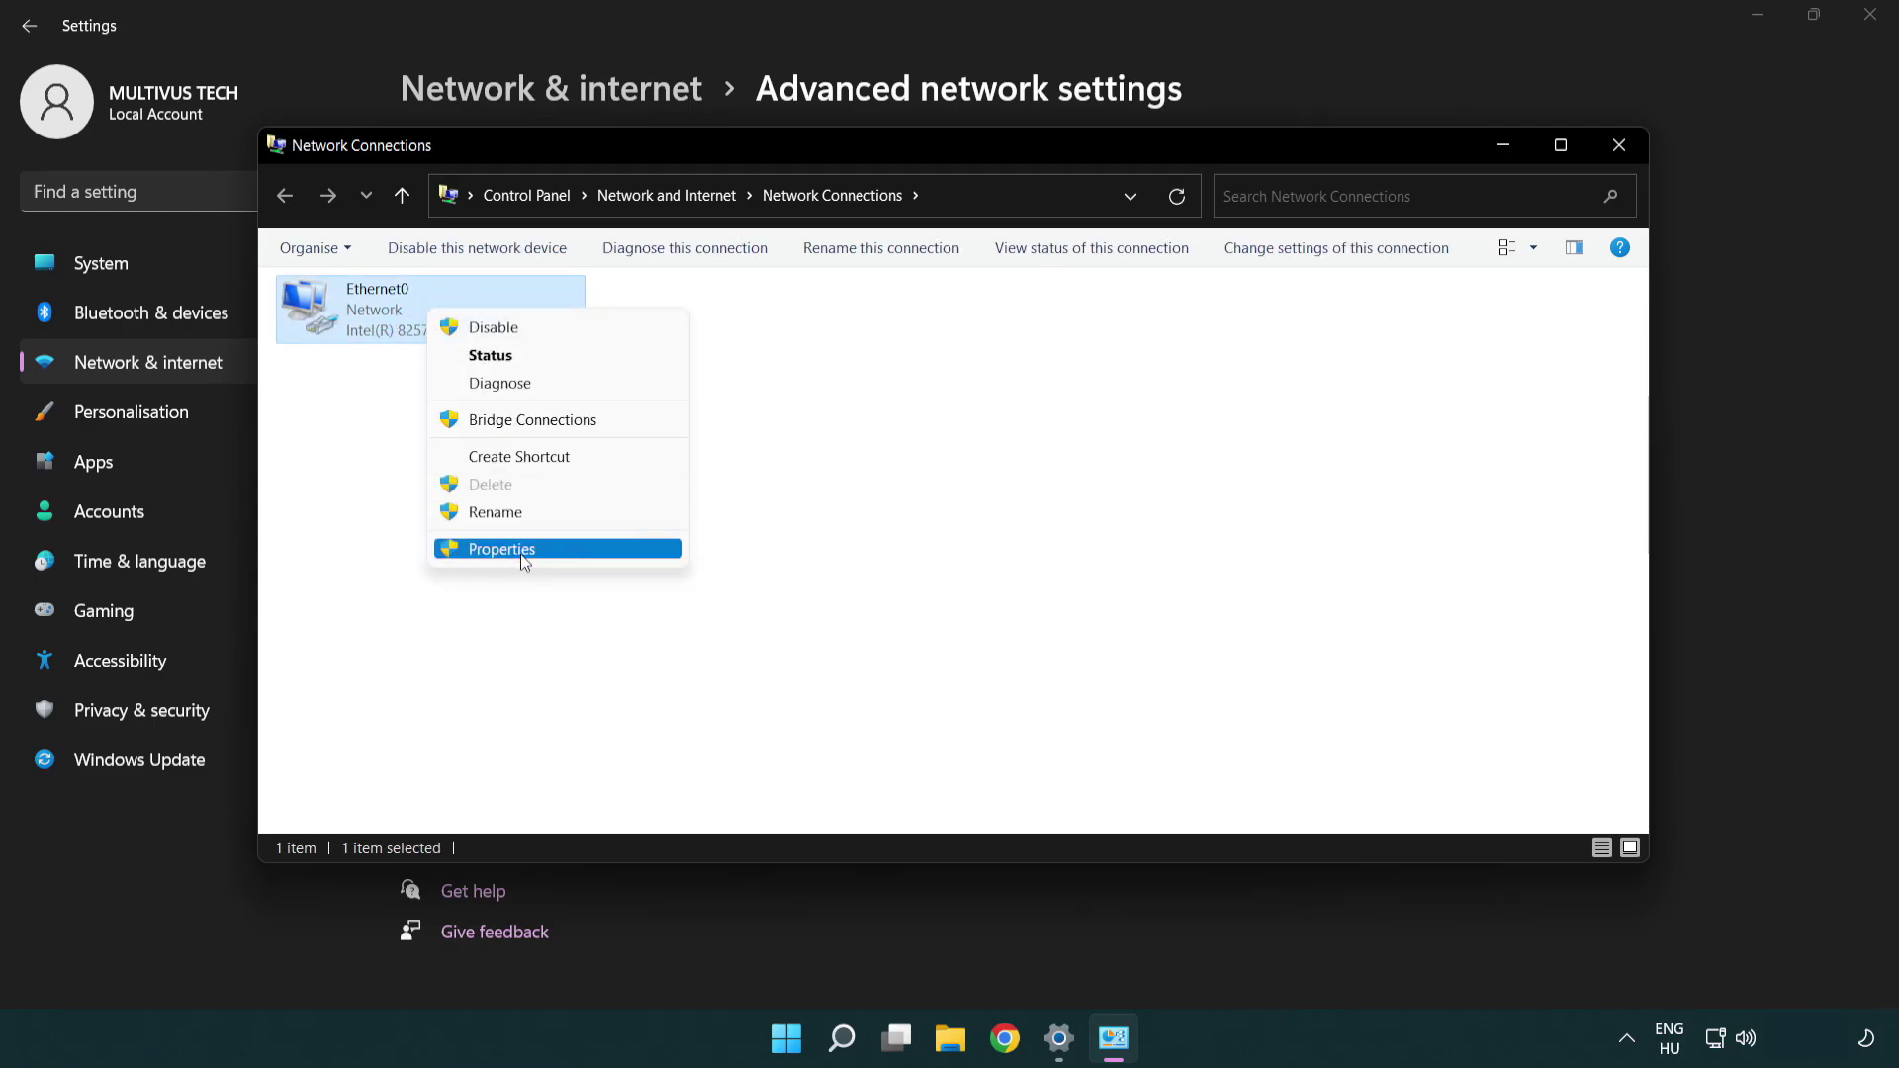
left_click(573, 552)
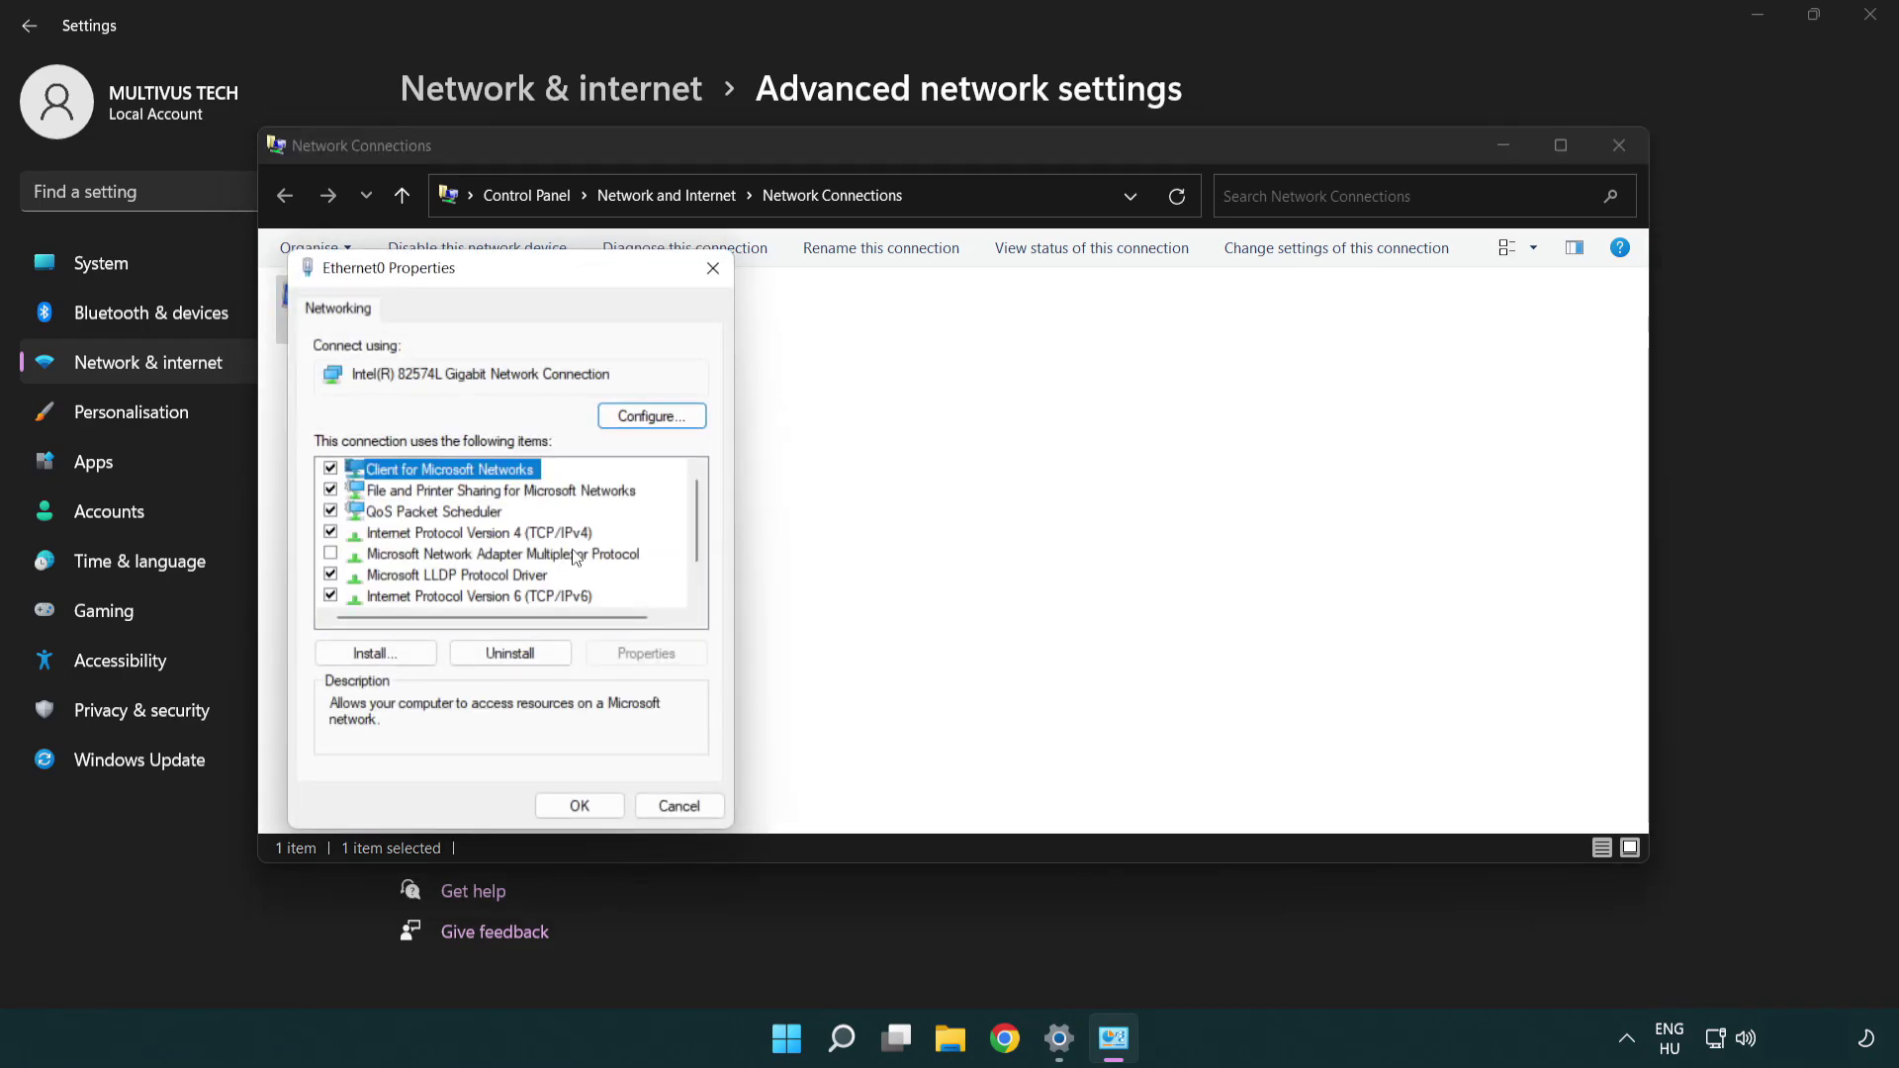
left_click_drag(486, 277, 921, 251)
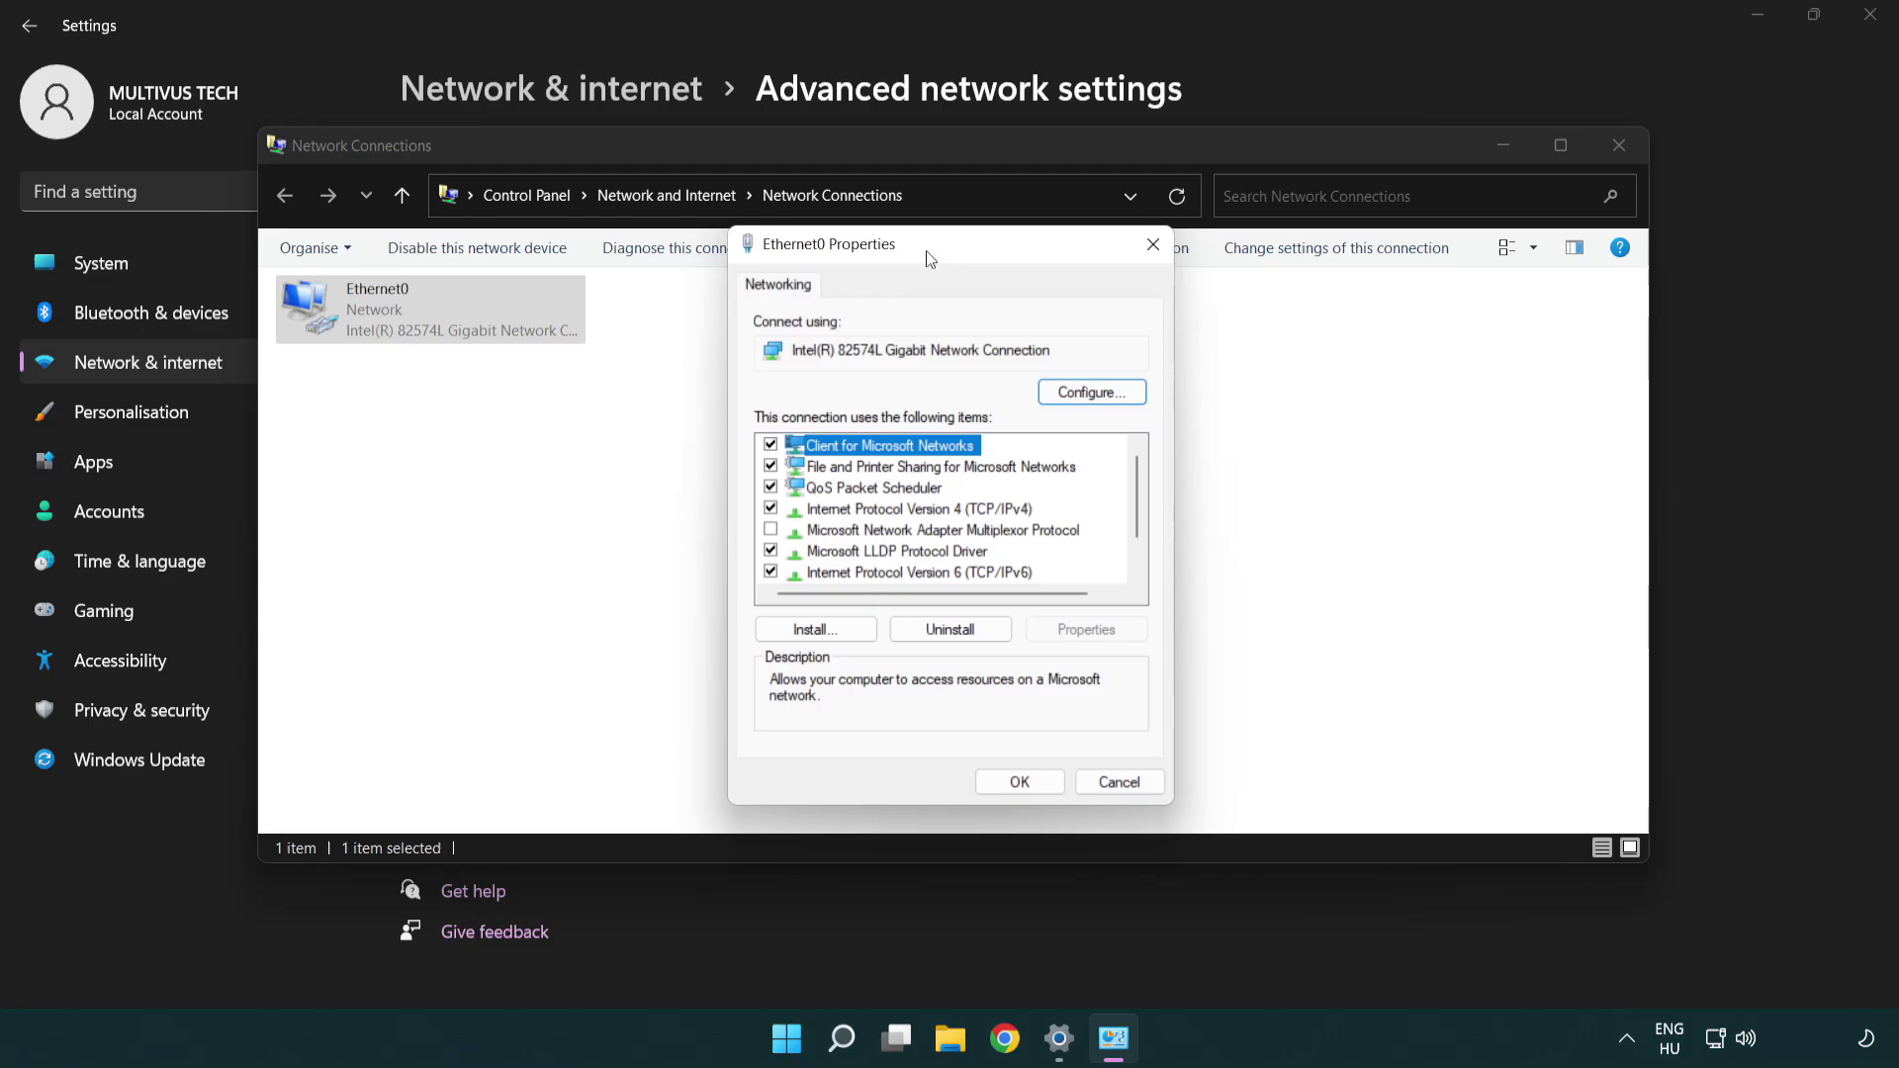
left_click(873, 513)
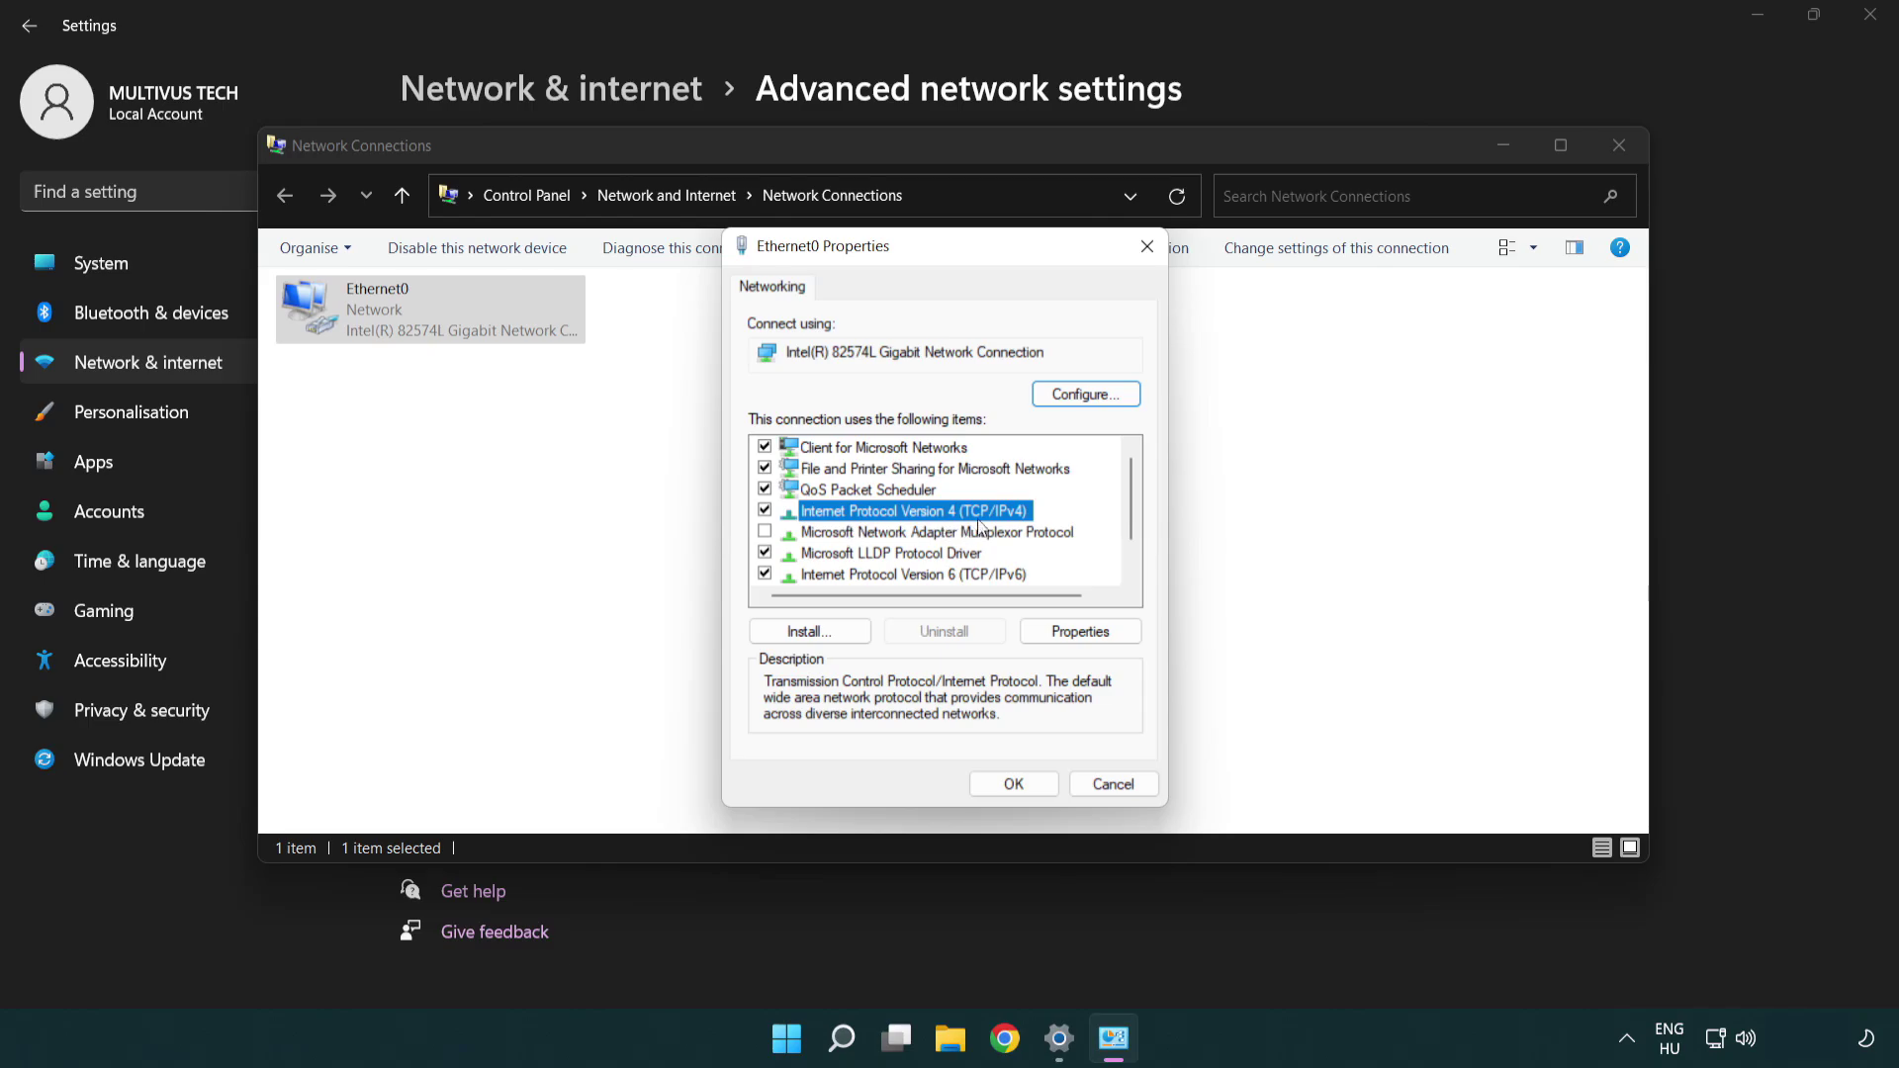
Step: In TCP/IPv4 properties, use manual DNS servers 8.8.8.8 (preferred) and 8.8.4.4 (alternative)
left_click(1082, 643)
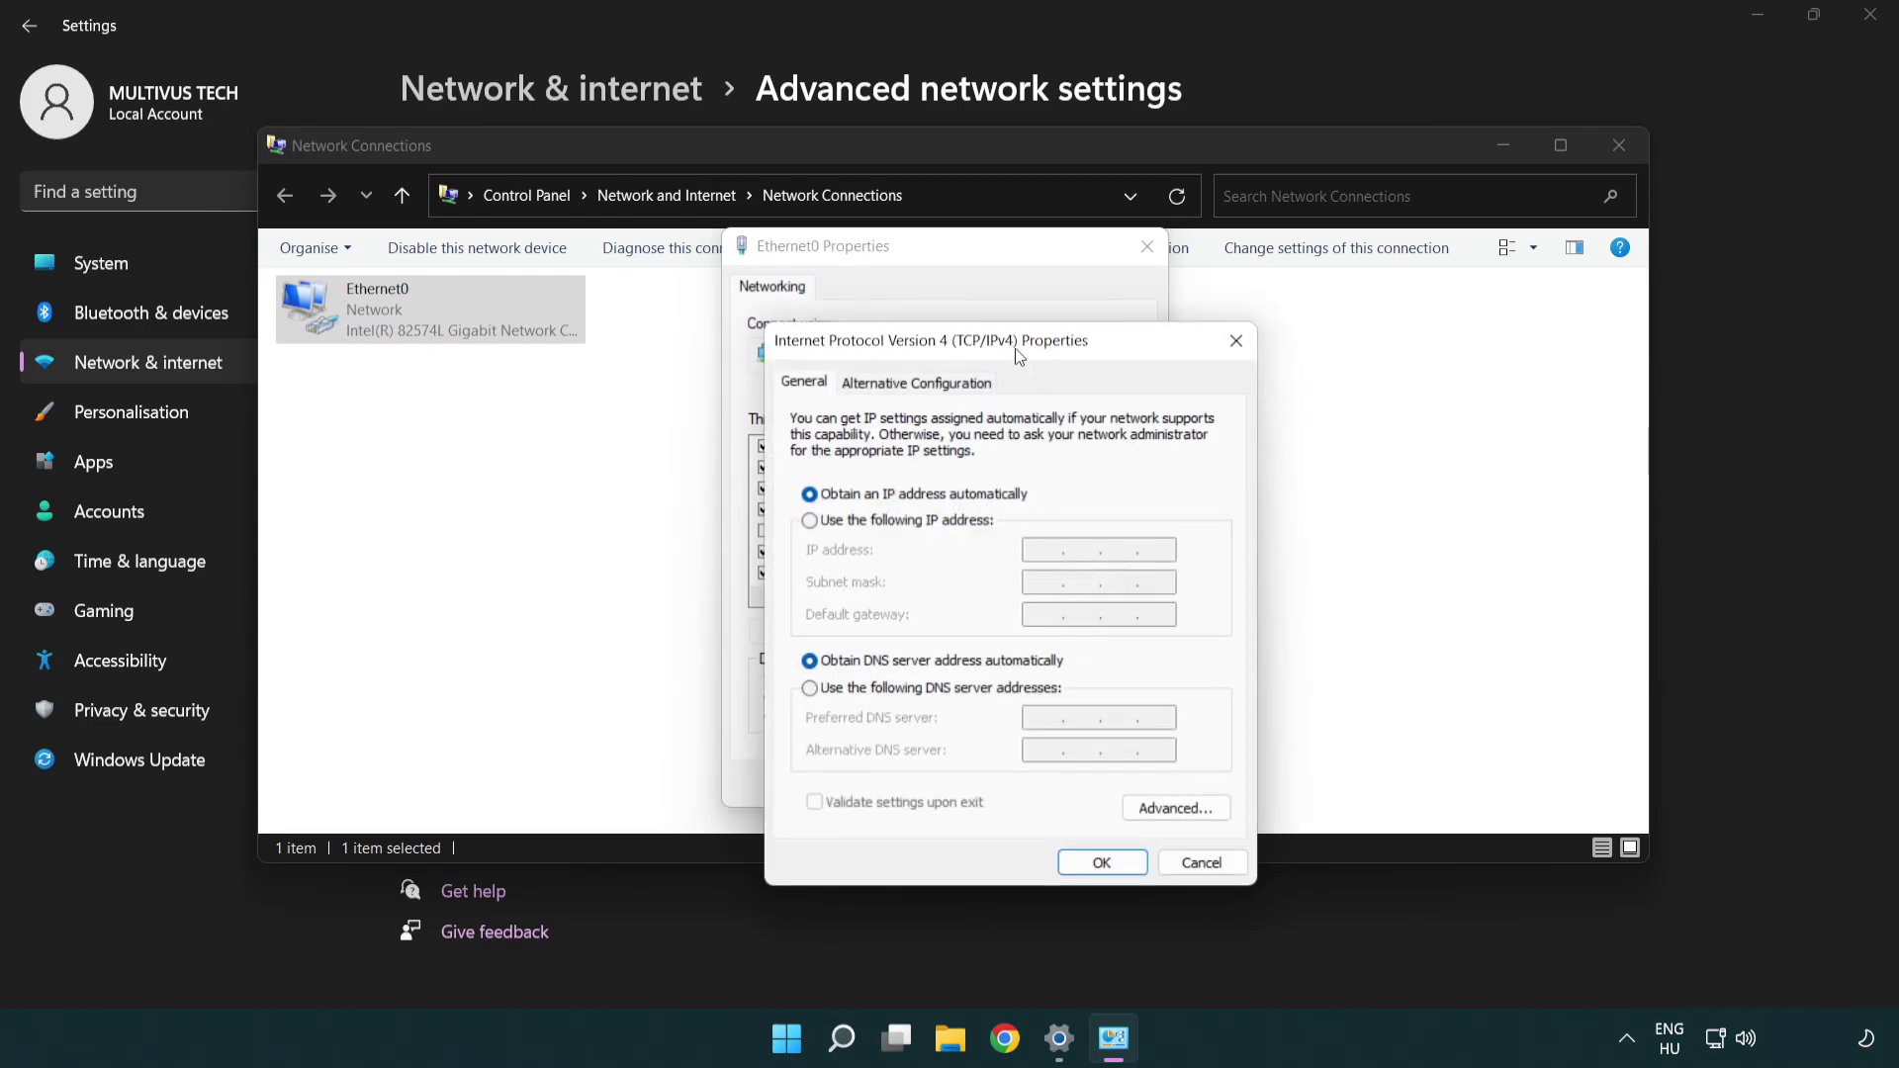
left_click_drag(1015, 350, 947, 266)
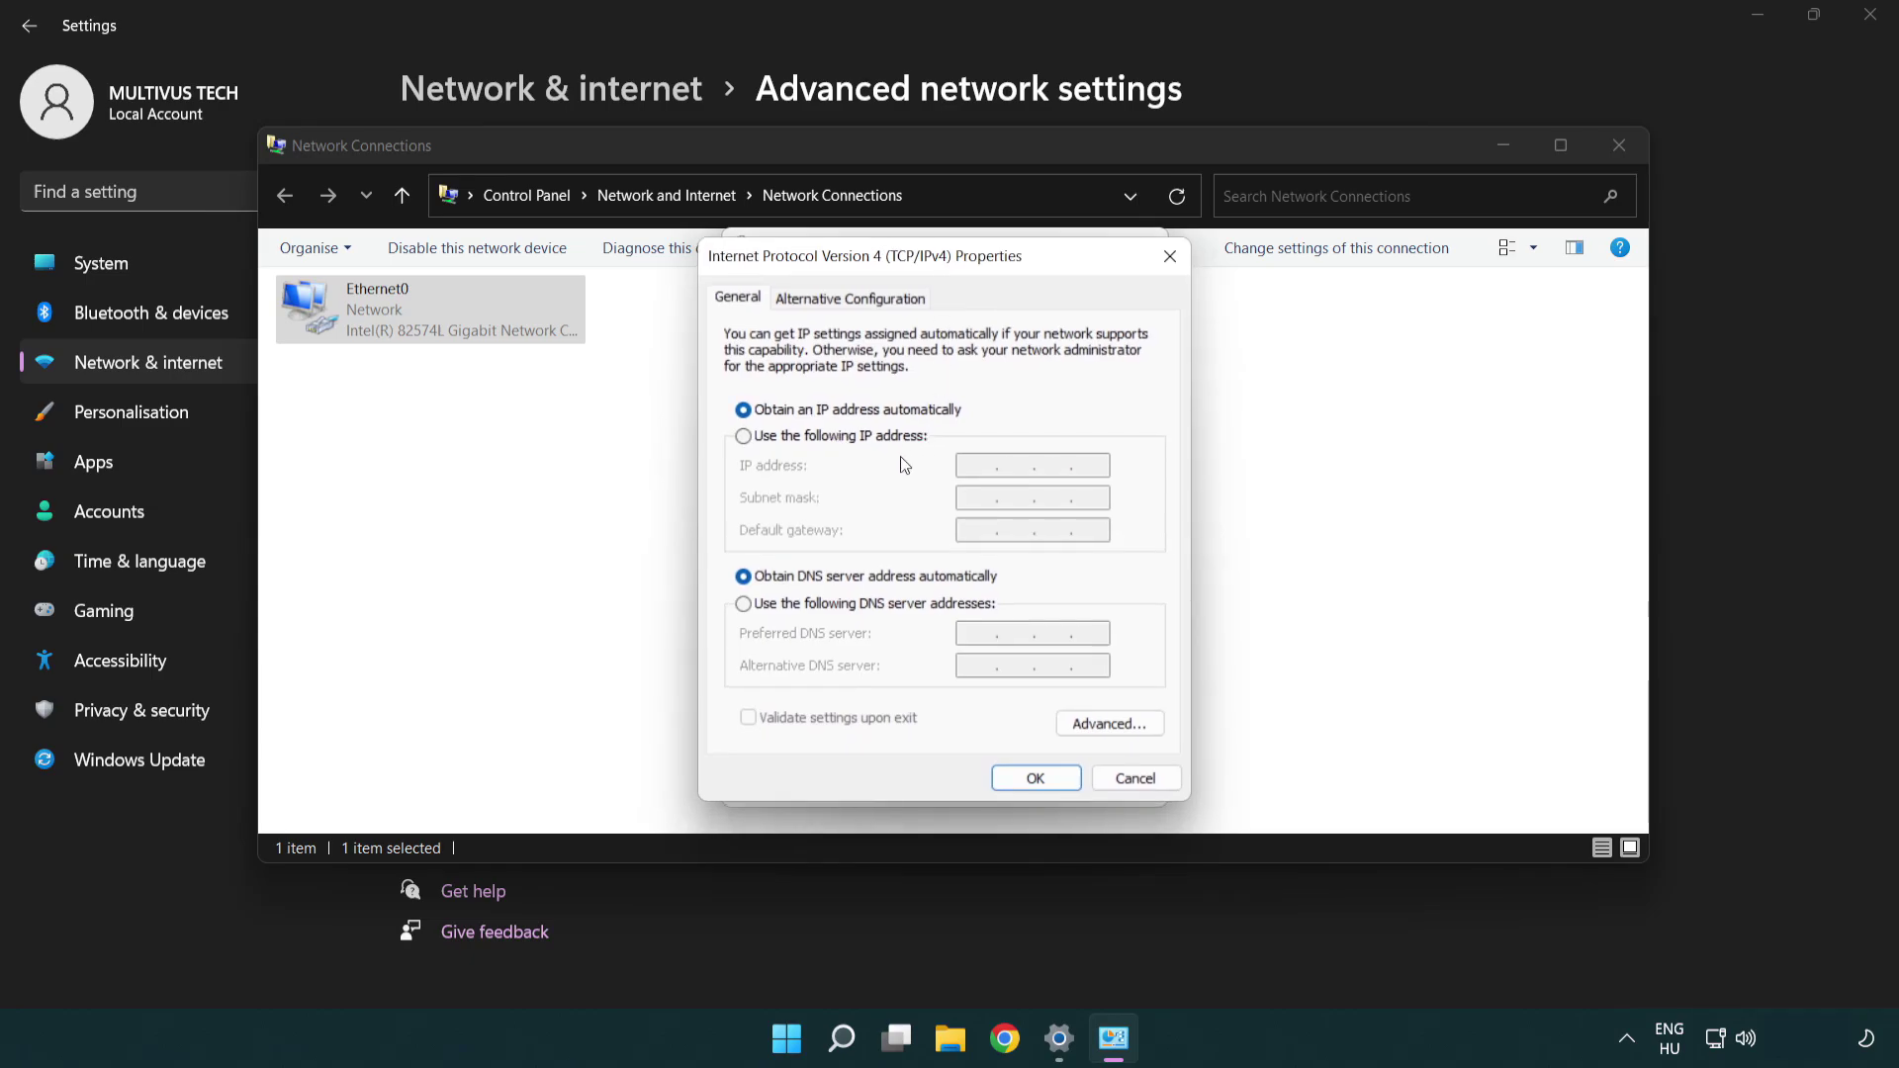
left_click(776, 609)
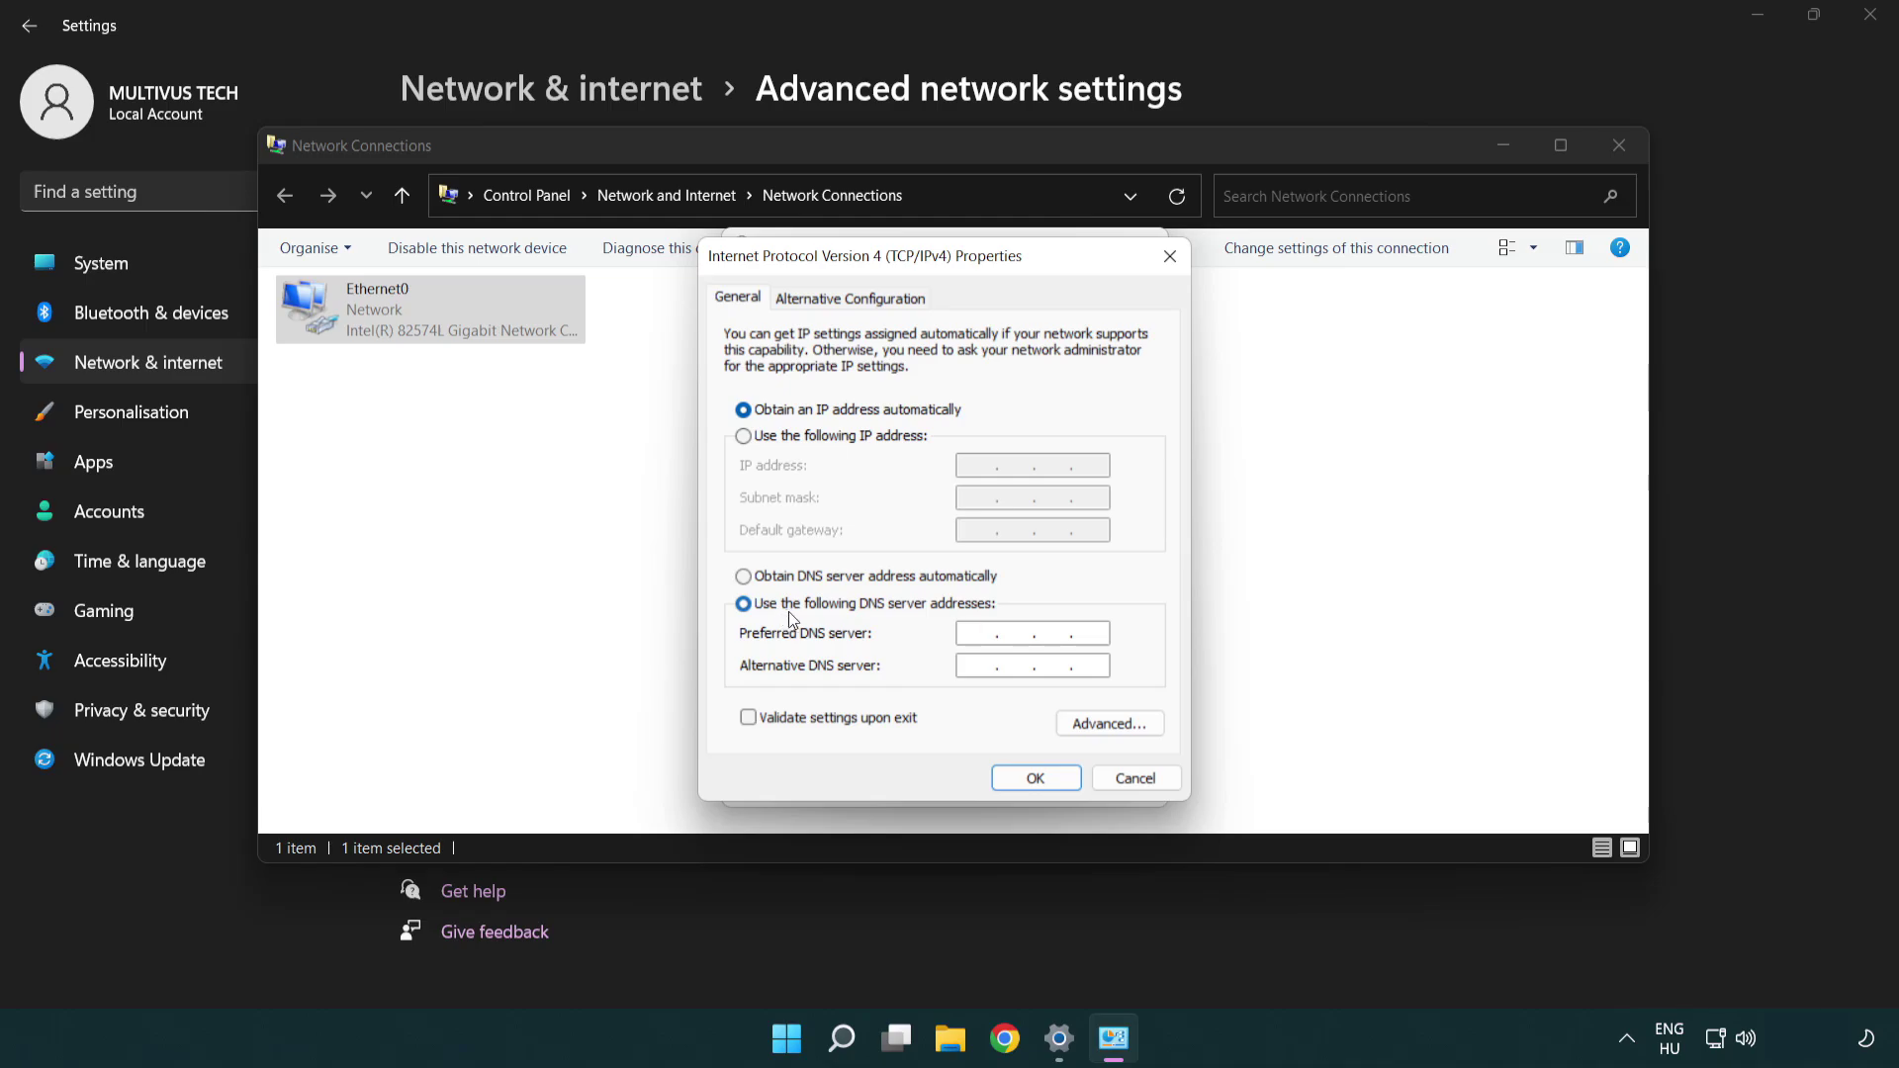
type("8.")
type("8.8.")
type("8")
left_click(976, 664)
type("8.8.")
type("4.4")
Step: Save the 8.8.8.8 / 8.8.4.4 DNS settings and close Ethernet0 Properties, Network Connections and Settings
left_click(1034, 781)
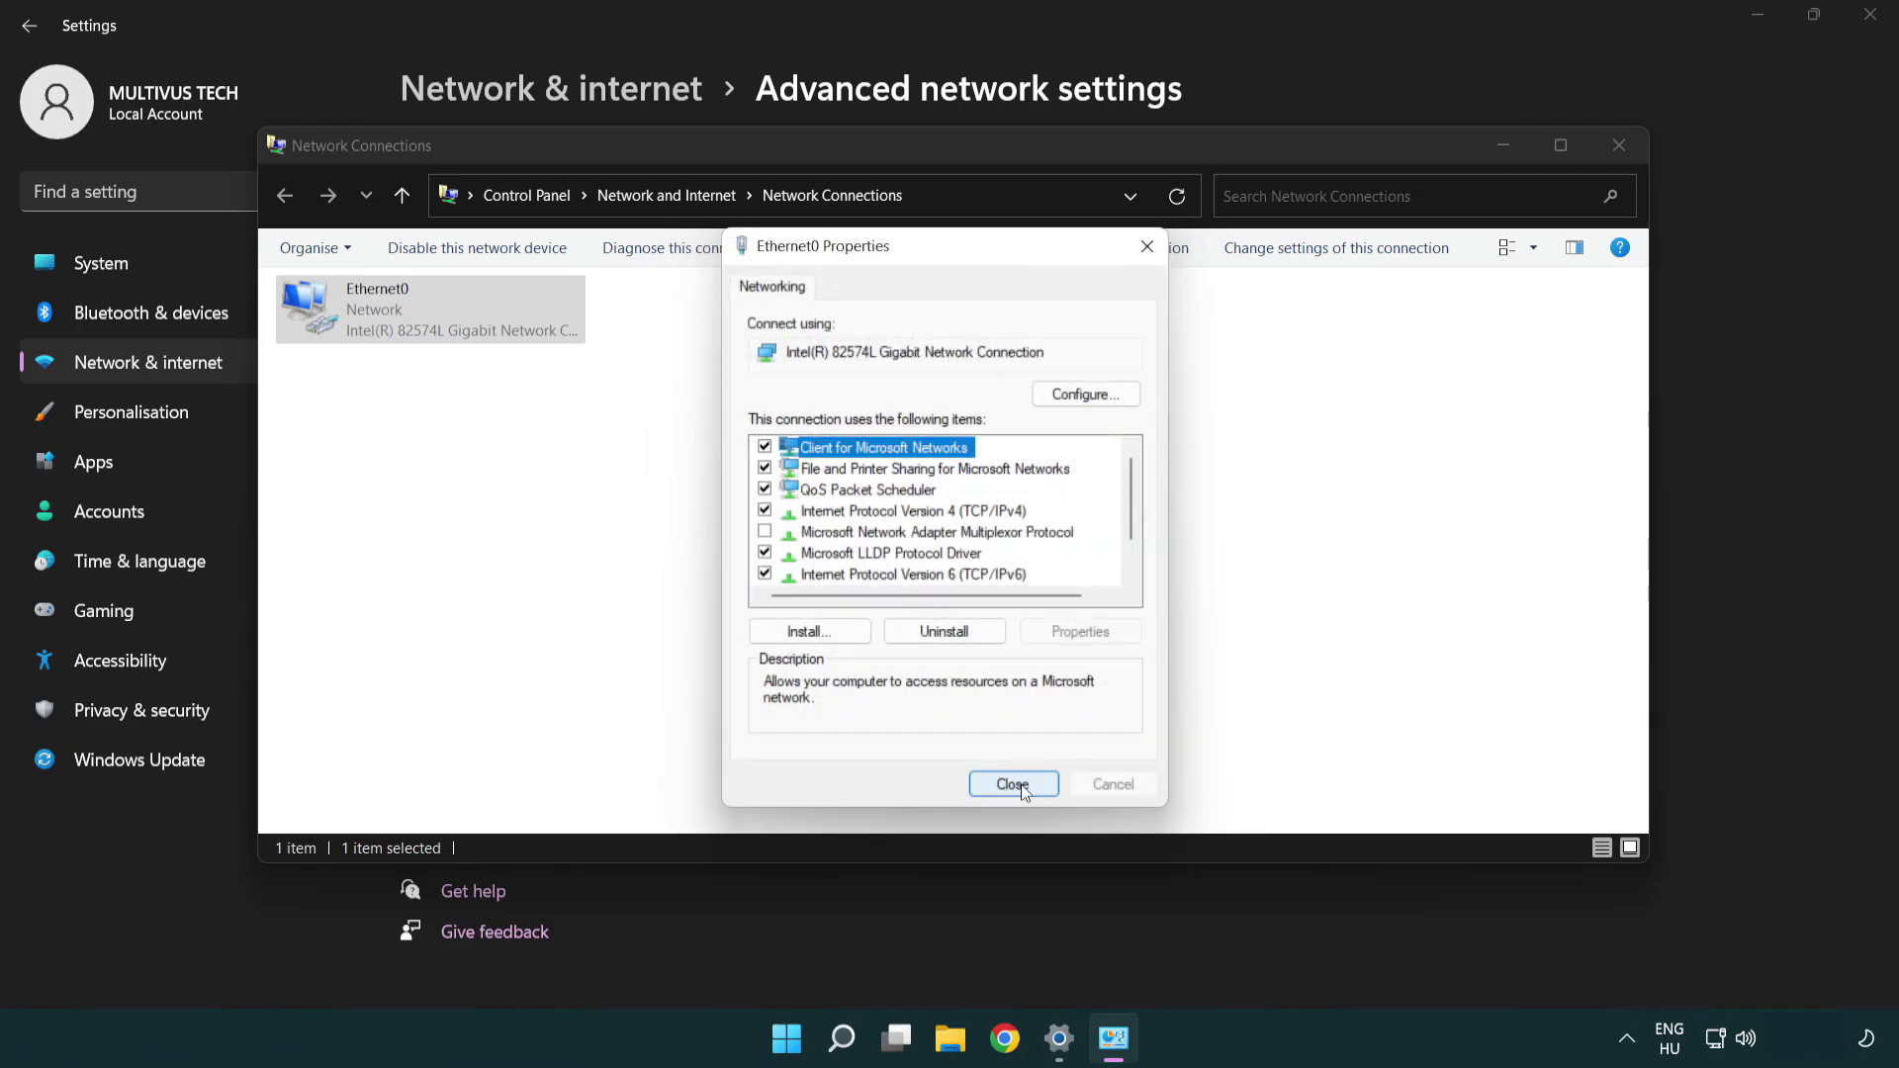
left_click(1022, 791)
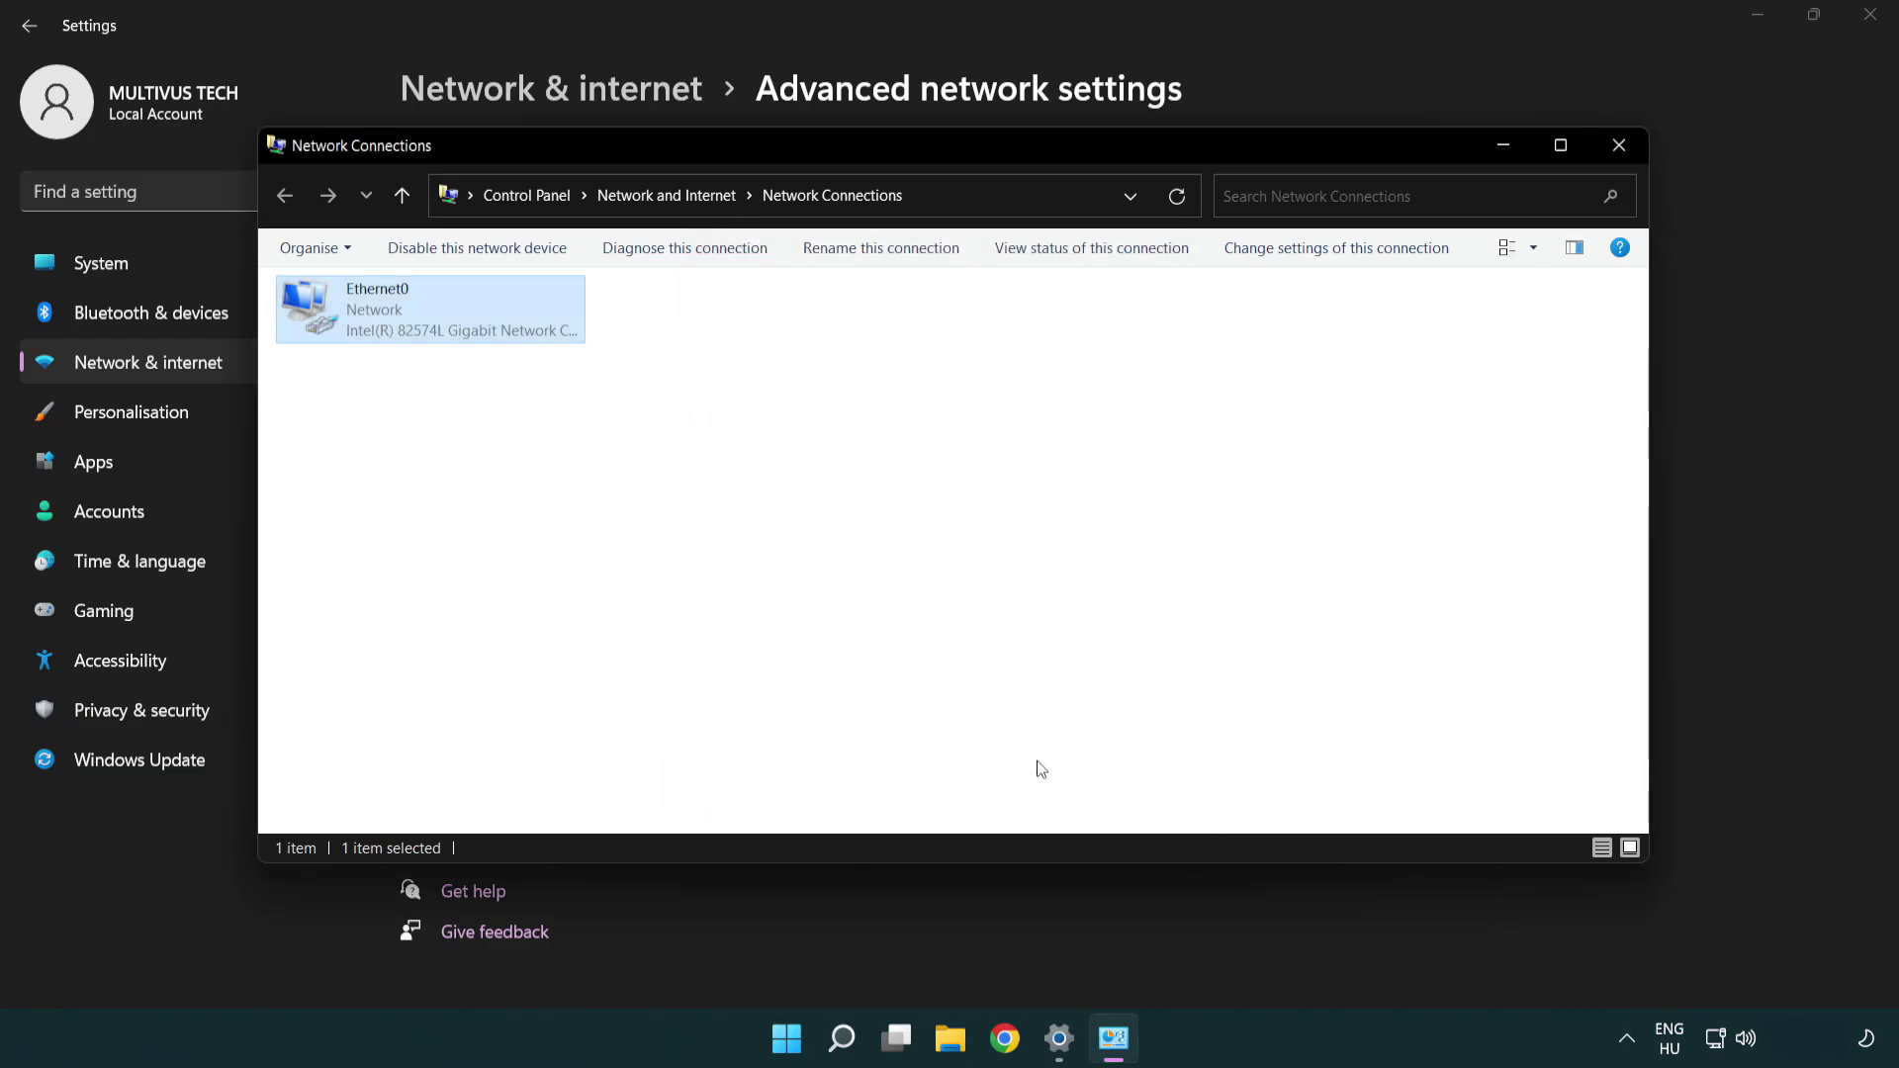
left_click(1619, 145)
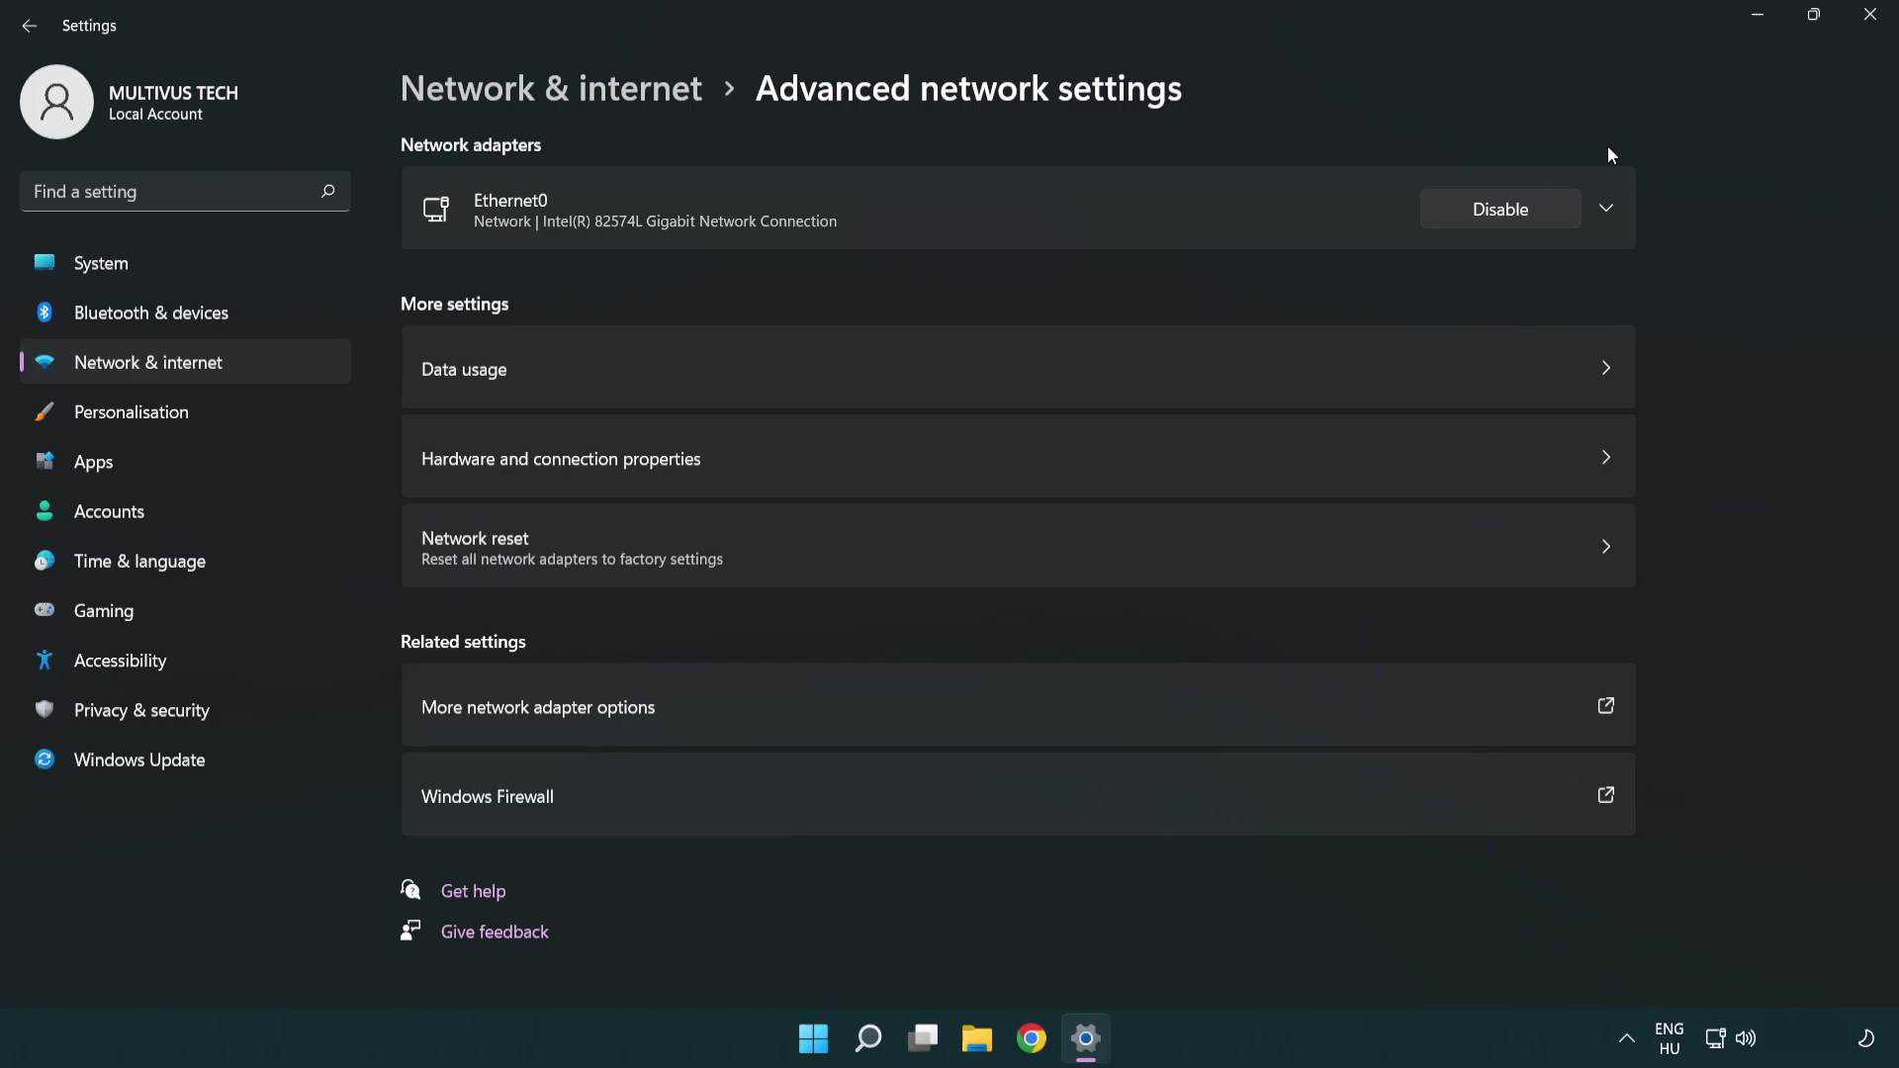
left_click(1869, 15)
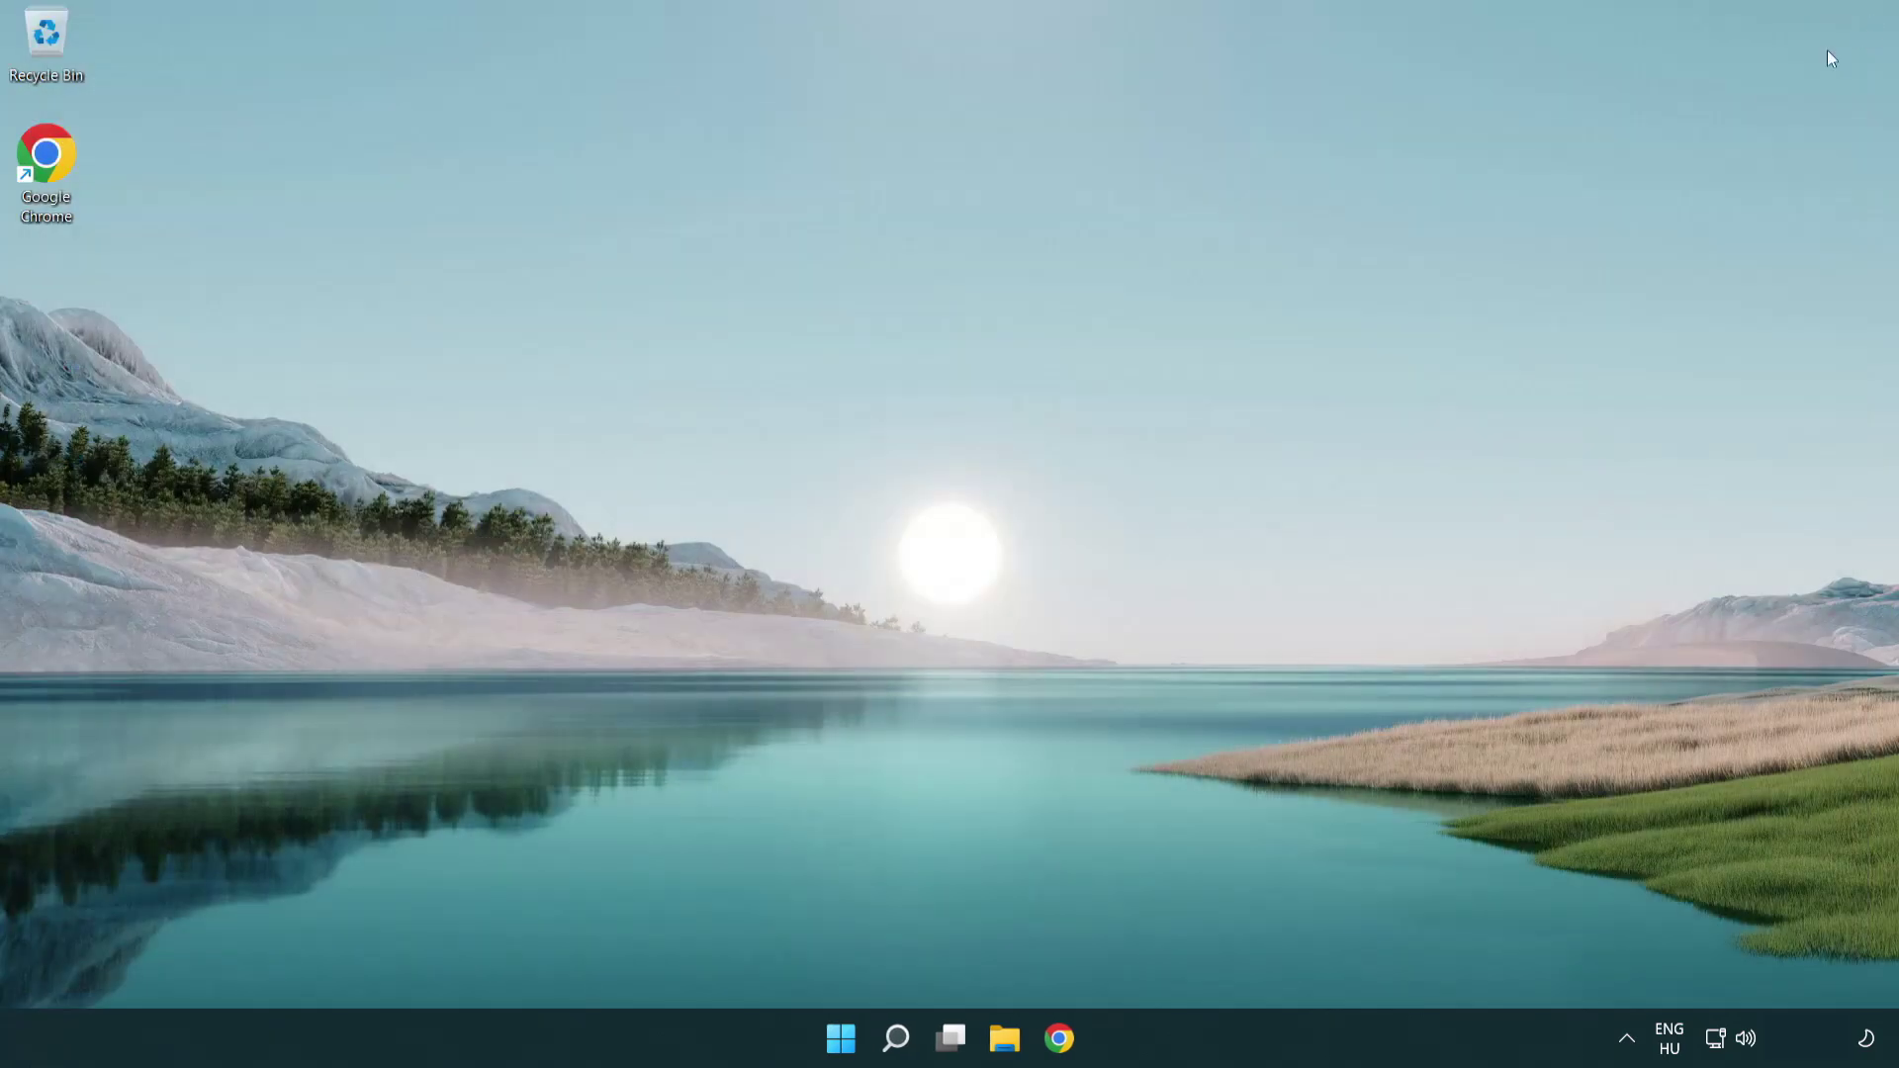
Step: Glance at the Start menu power options, then open Network and Internet settings from the tray
left_click(840, 1037)
left_click(1256, 955)
right_click(1715, 1038)
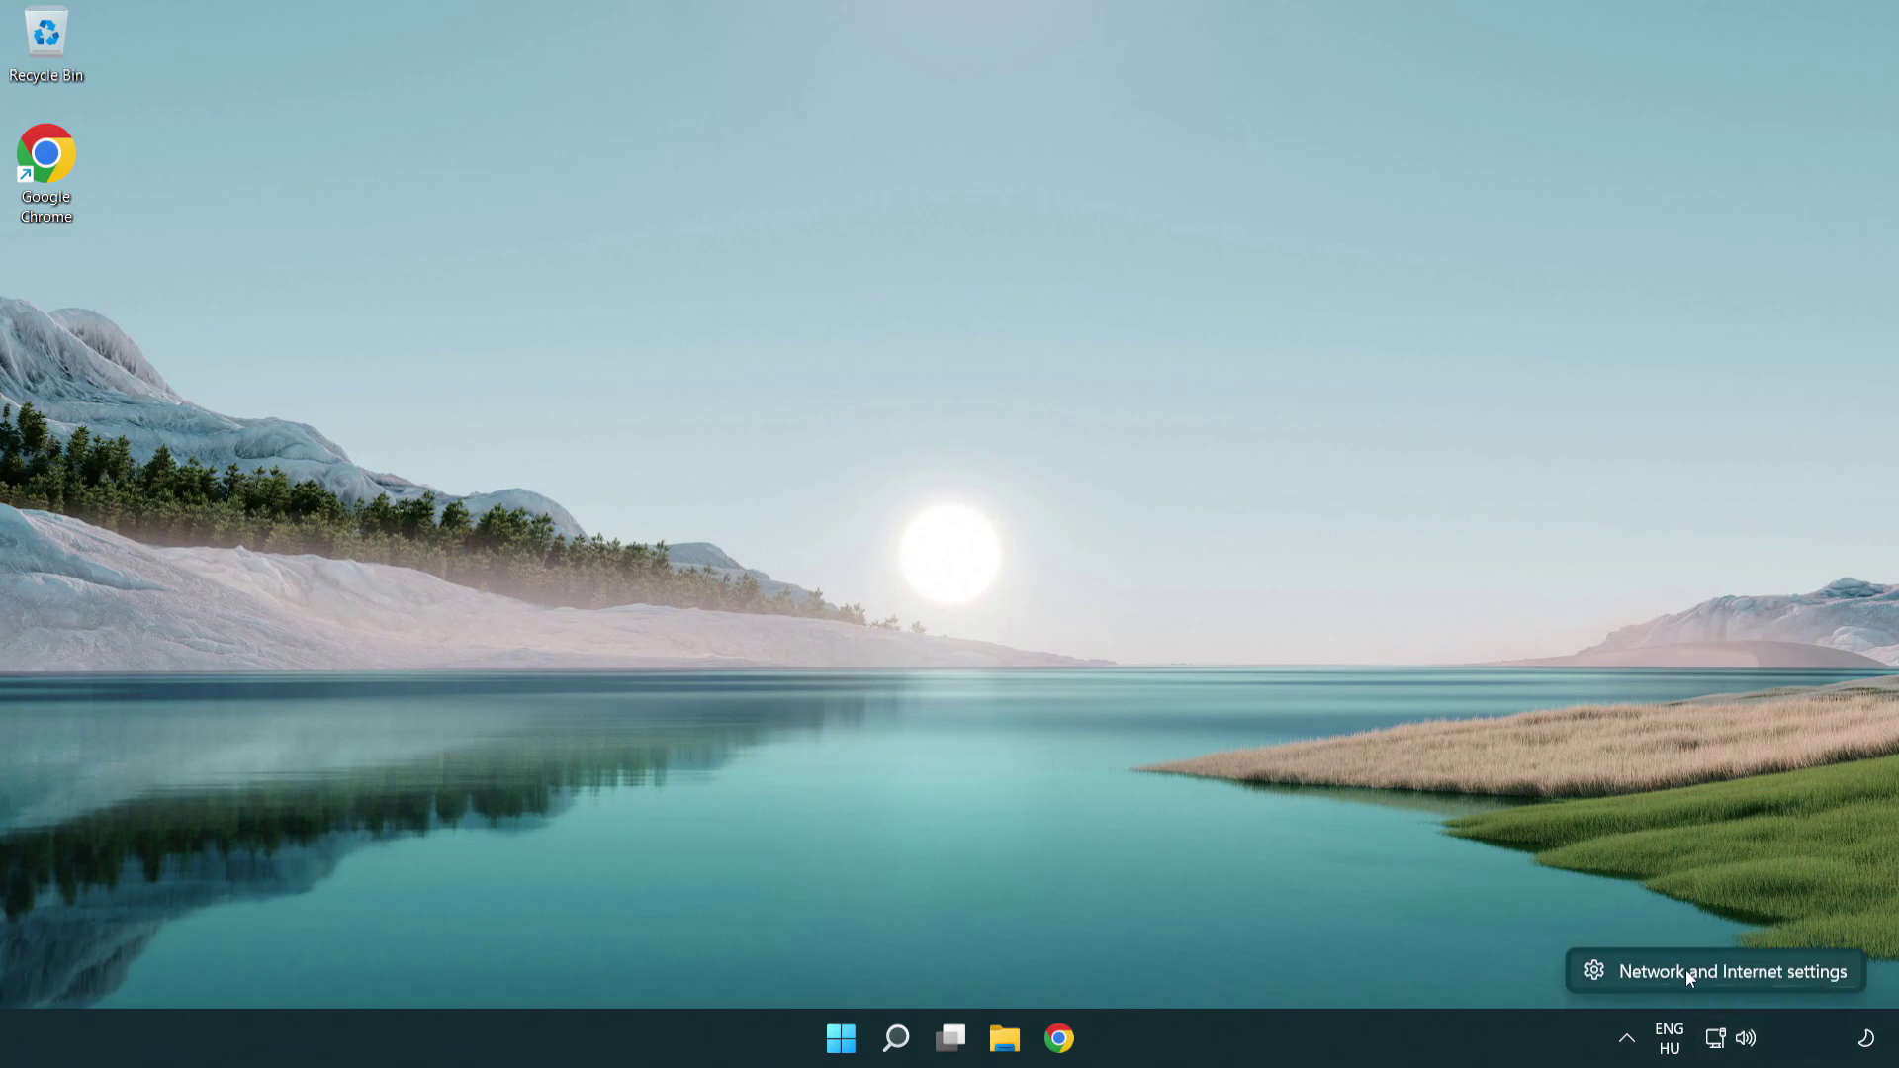
left_click(1737, 972)
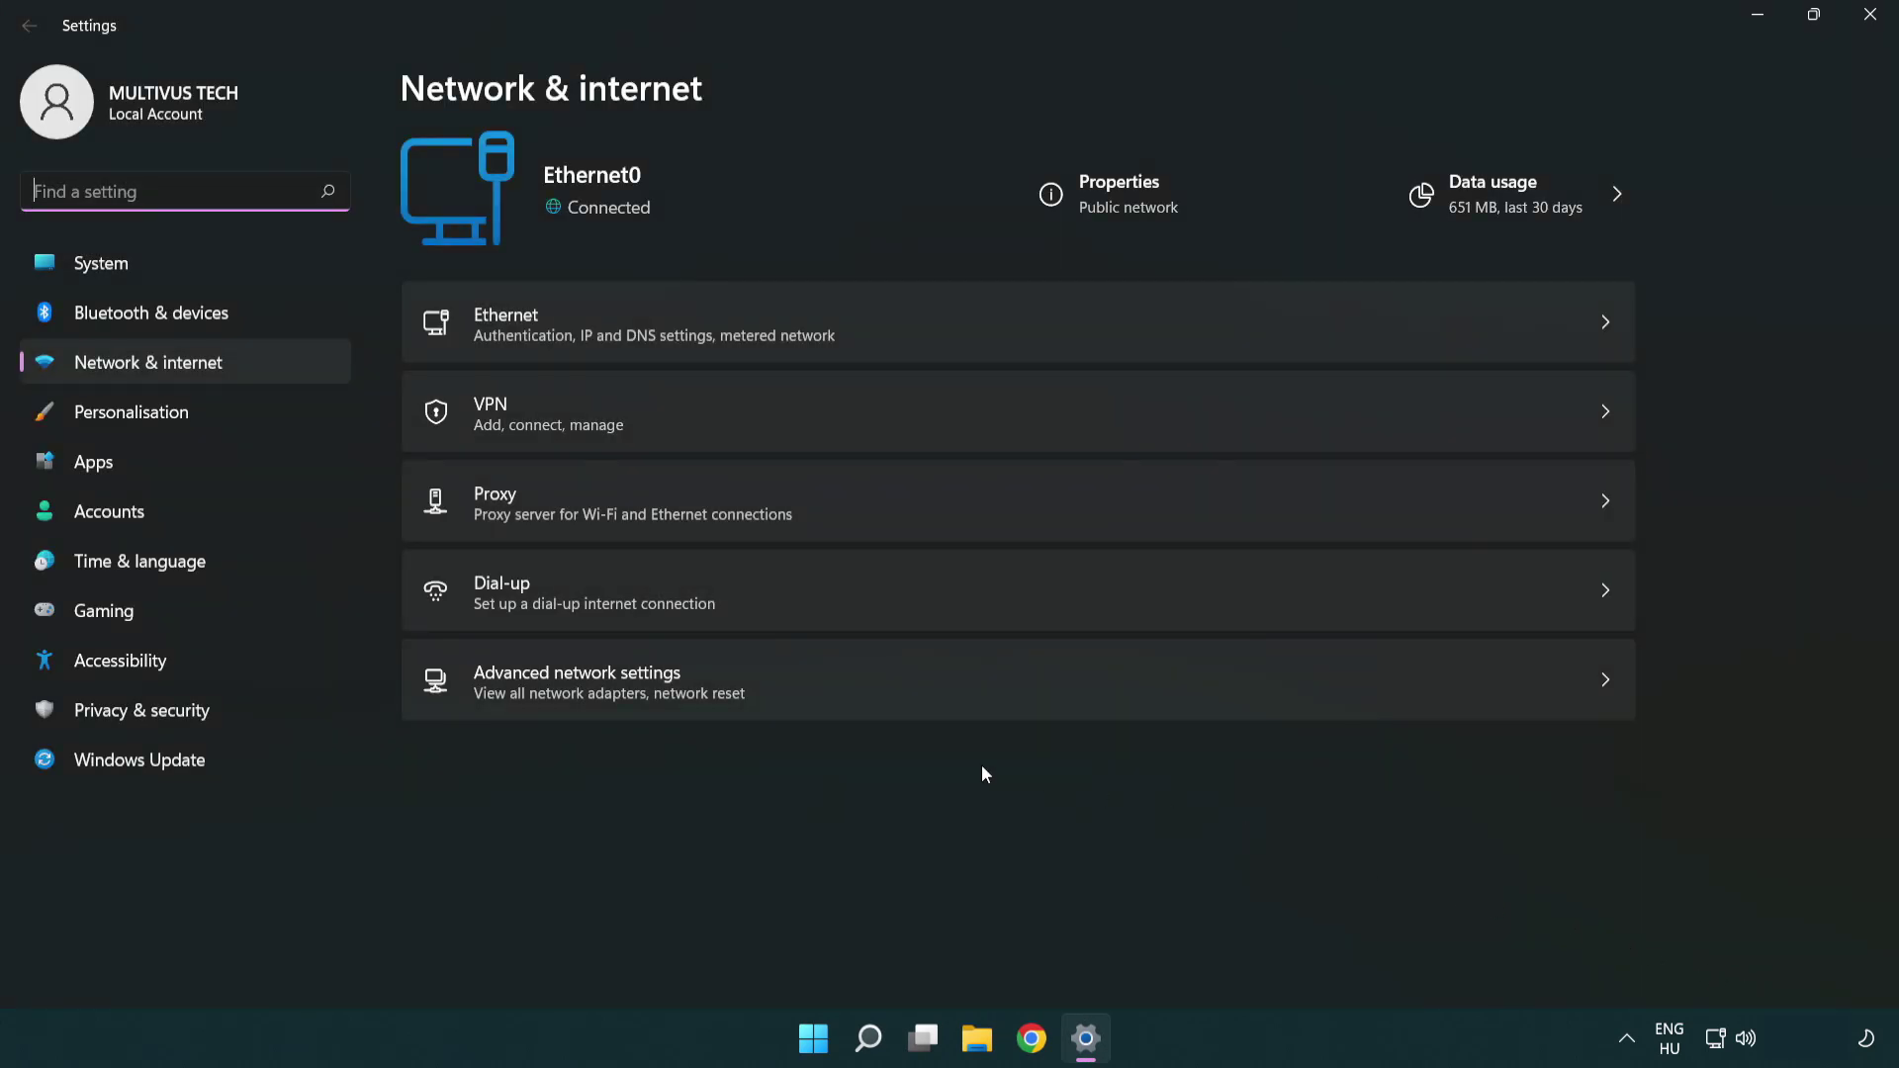
Step: Run Network reset from Advanced network settings, confirm it, and dismiss the sign-out warning
left_click(860, 684)
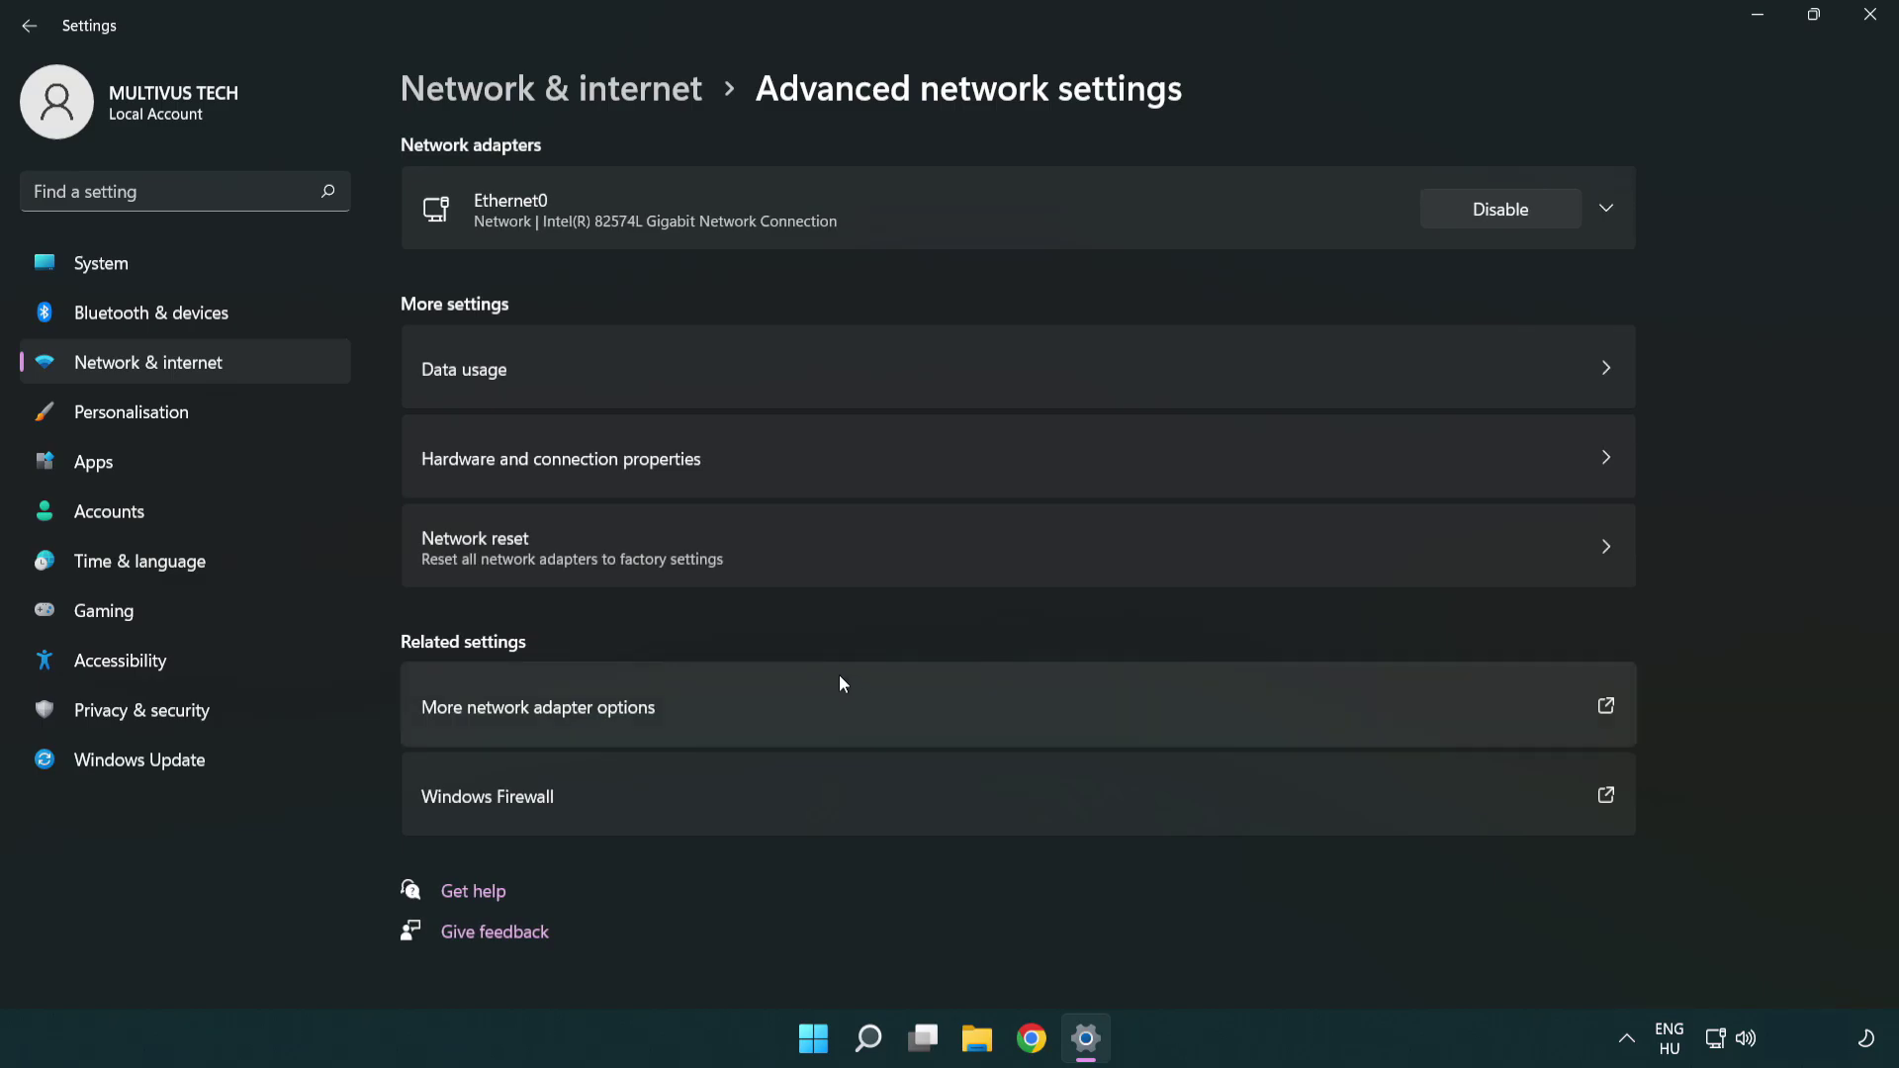
left_click(855, 565)
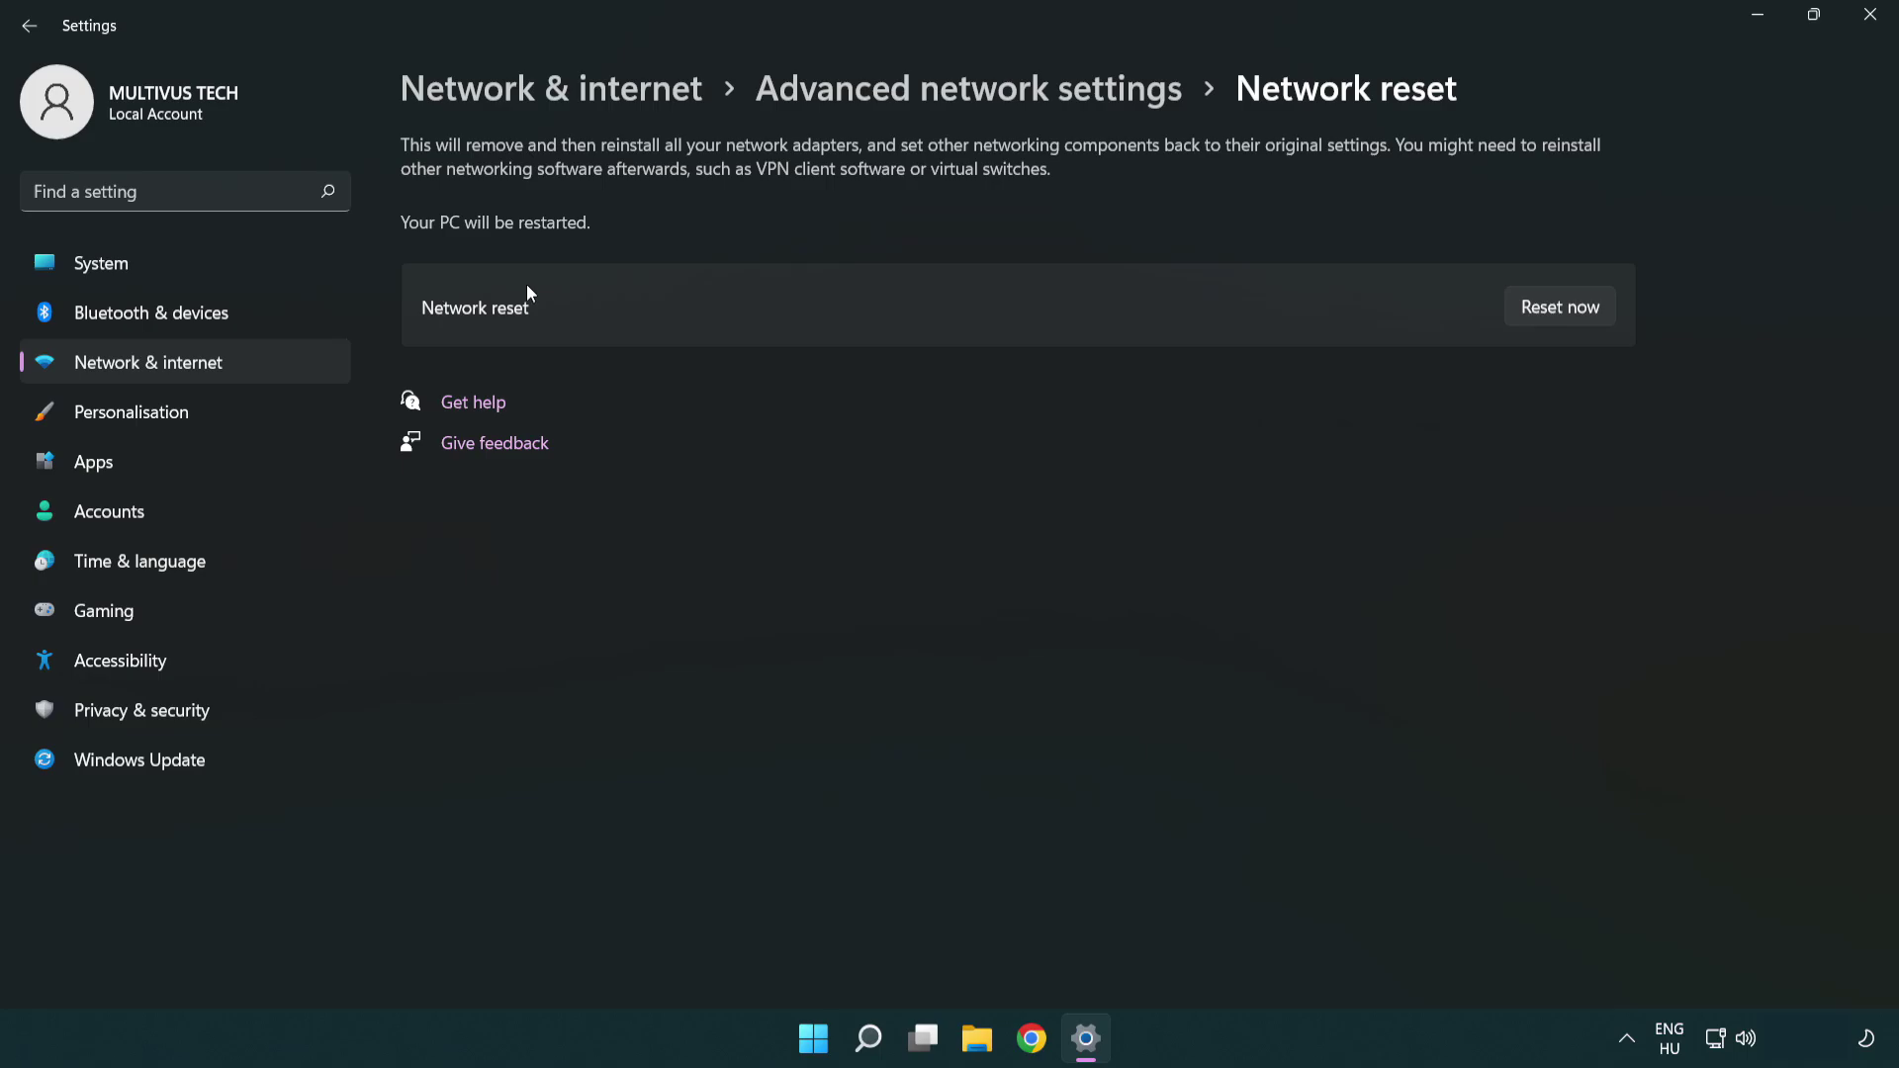
left_click(1583, 314)
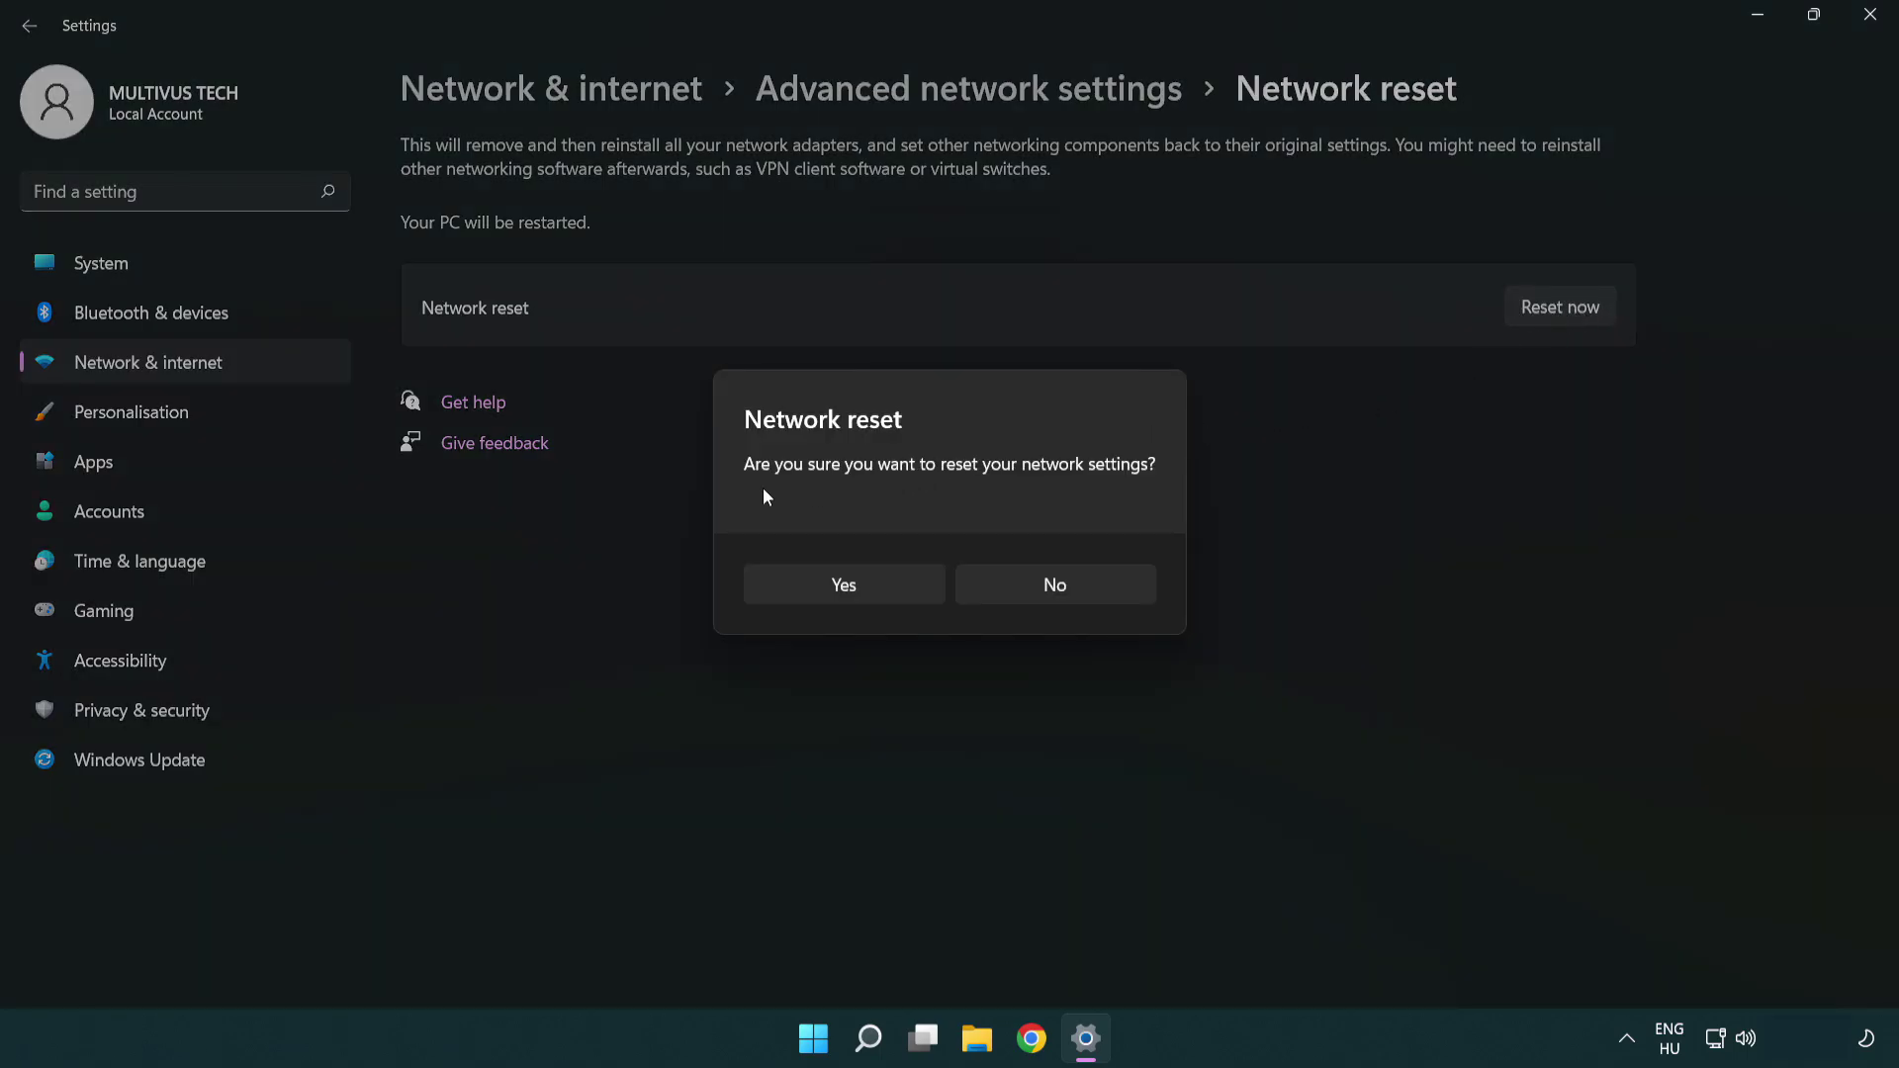
left_click(861, 594)
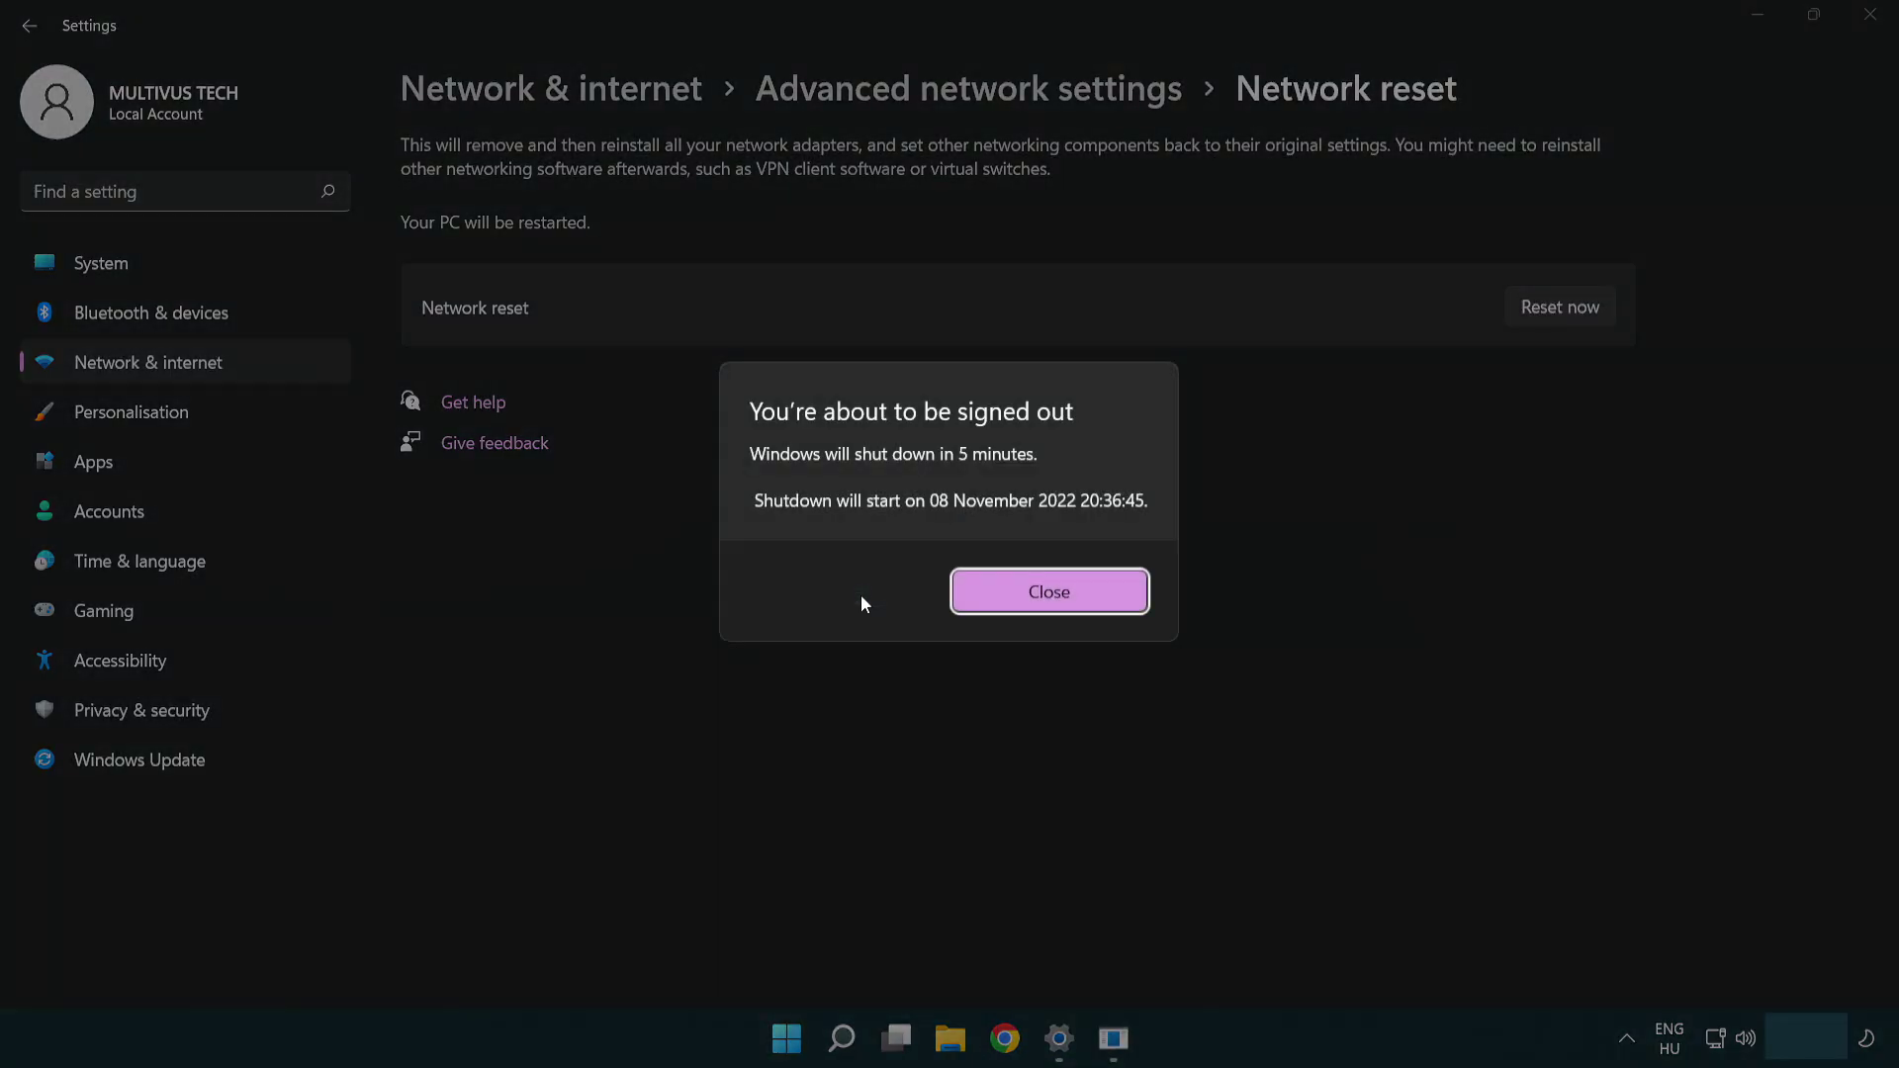
left_click(1077, 592)
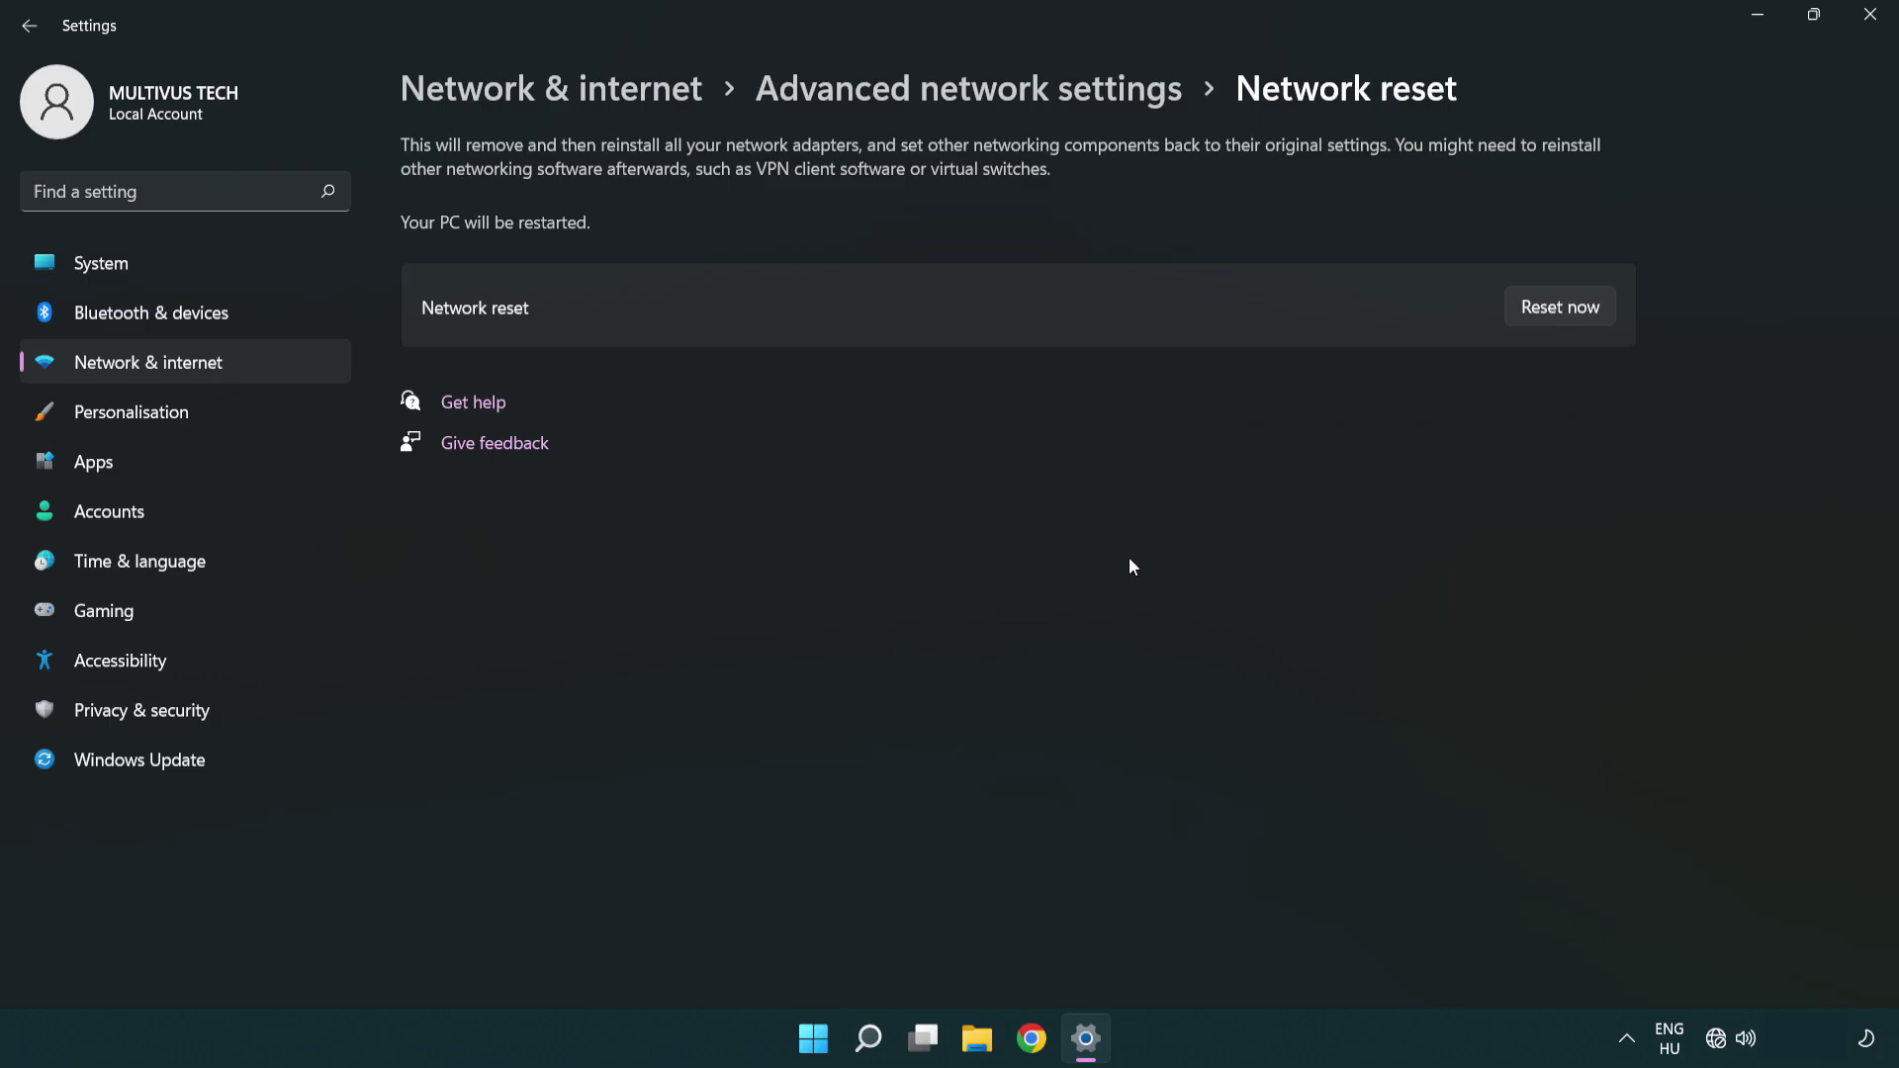
Step: Close Settings and show the Start menu's Sleep, Shut down and Restart options
left_click(1877, 20)
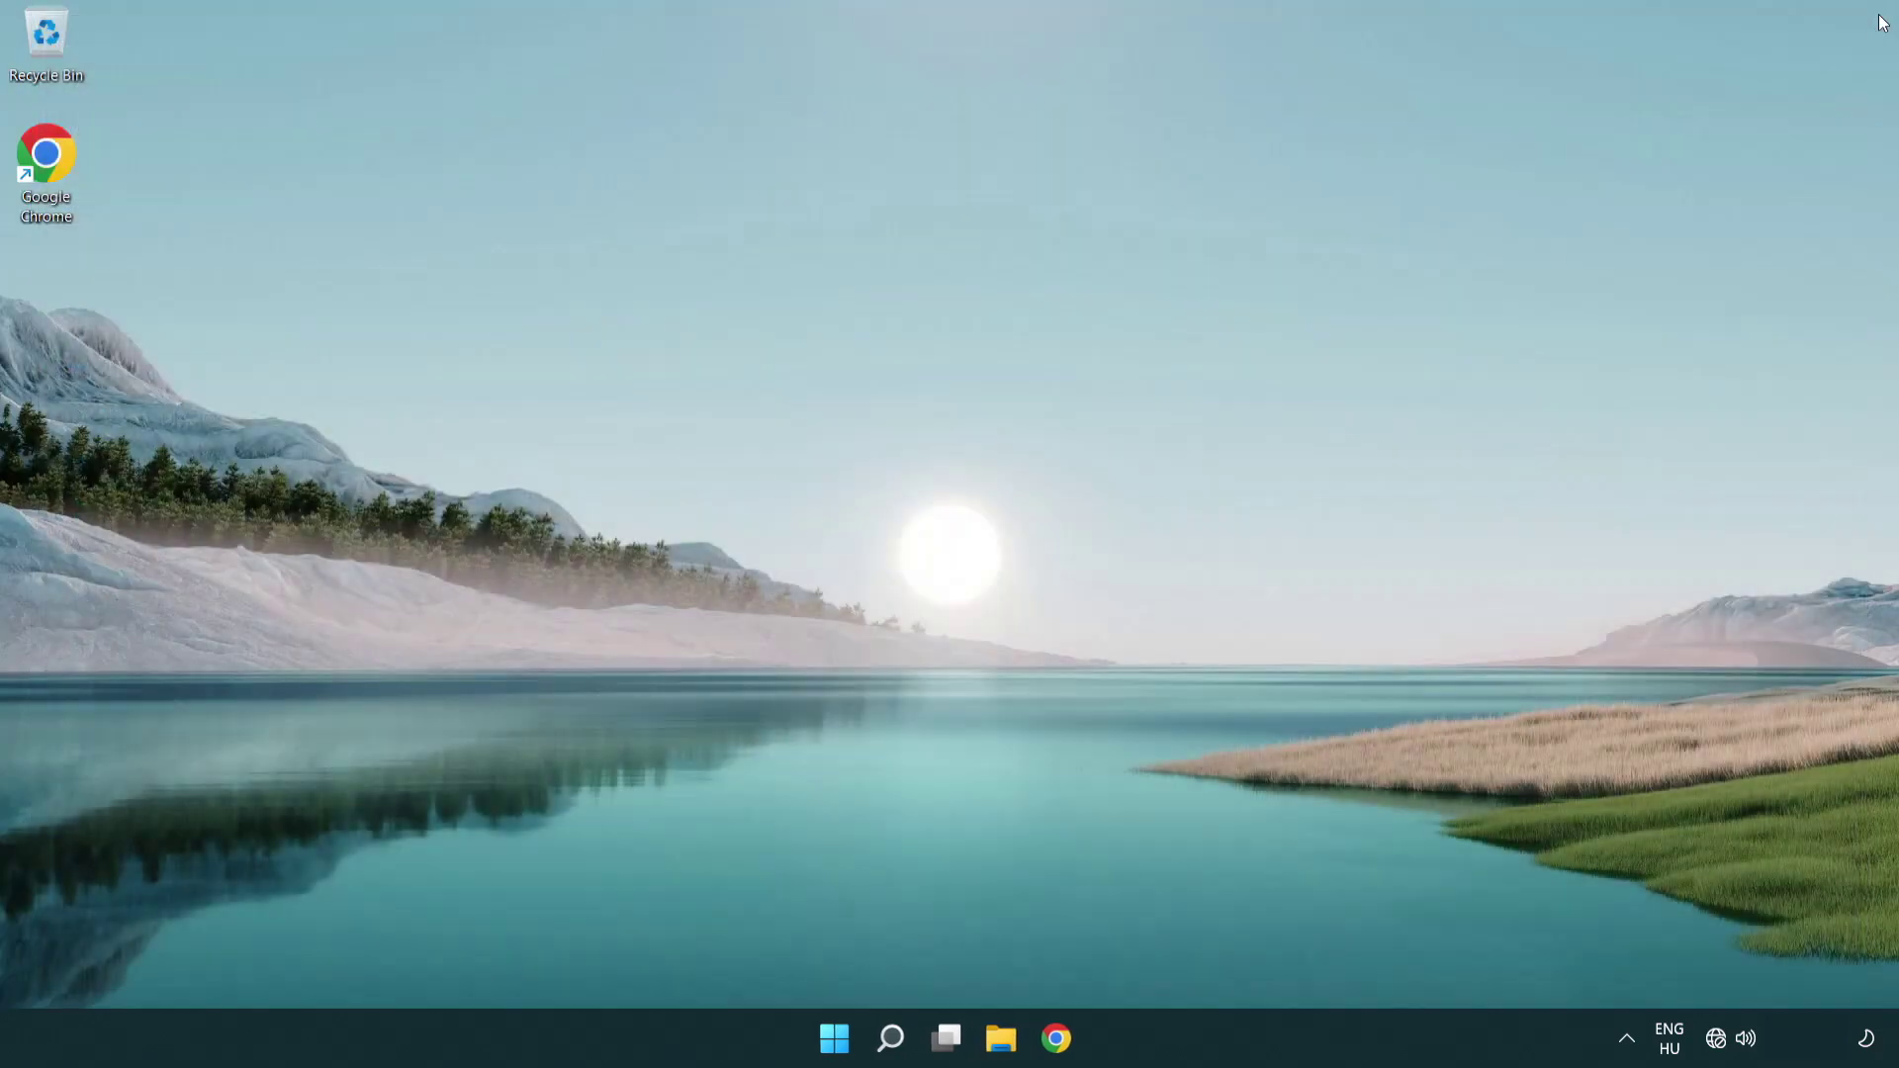
left_click(840, 1037)
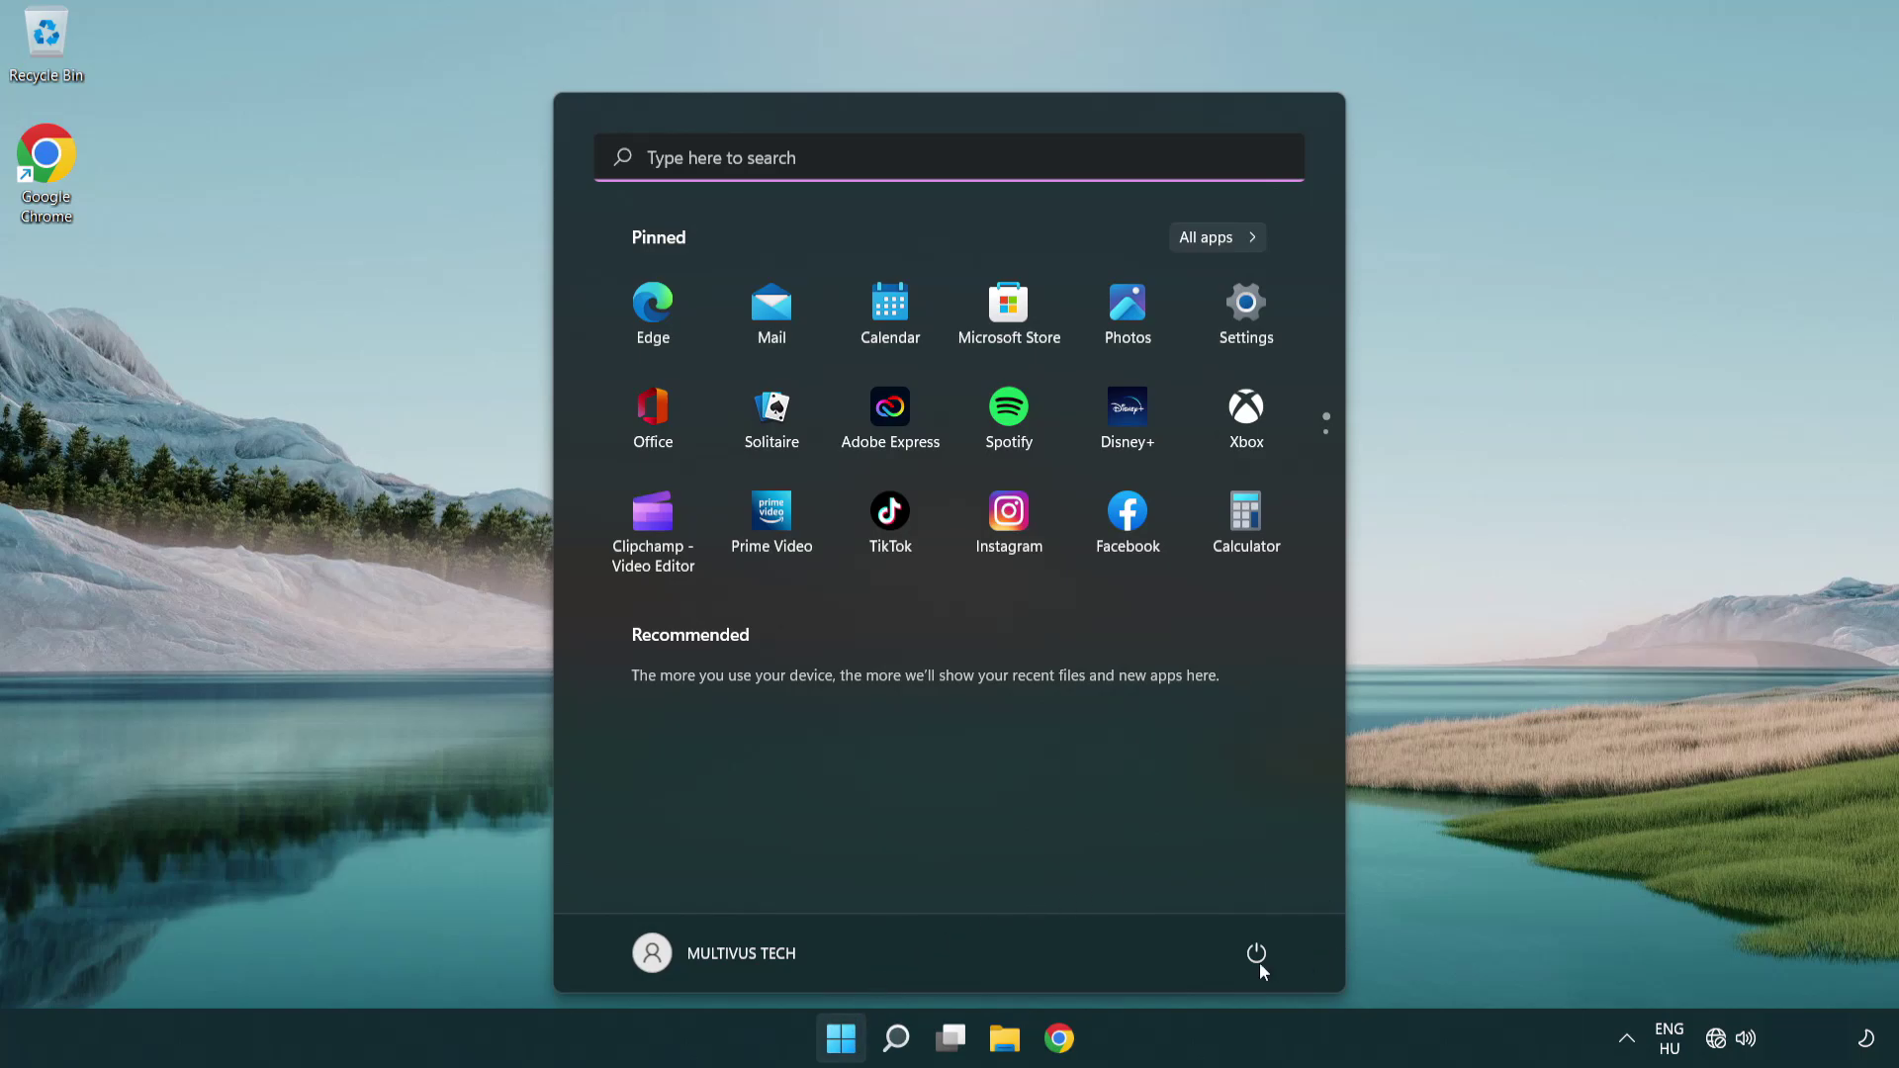
left_click(1255, 954)
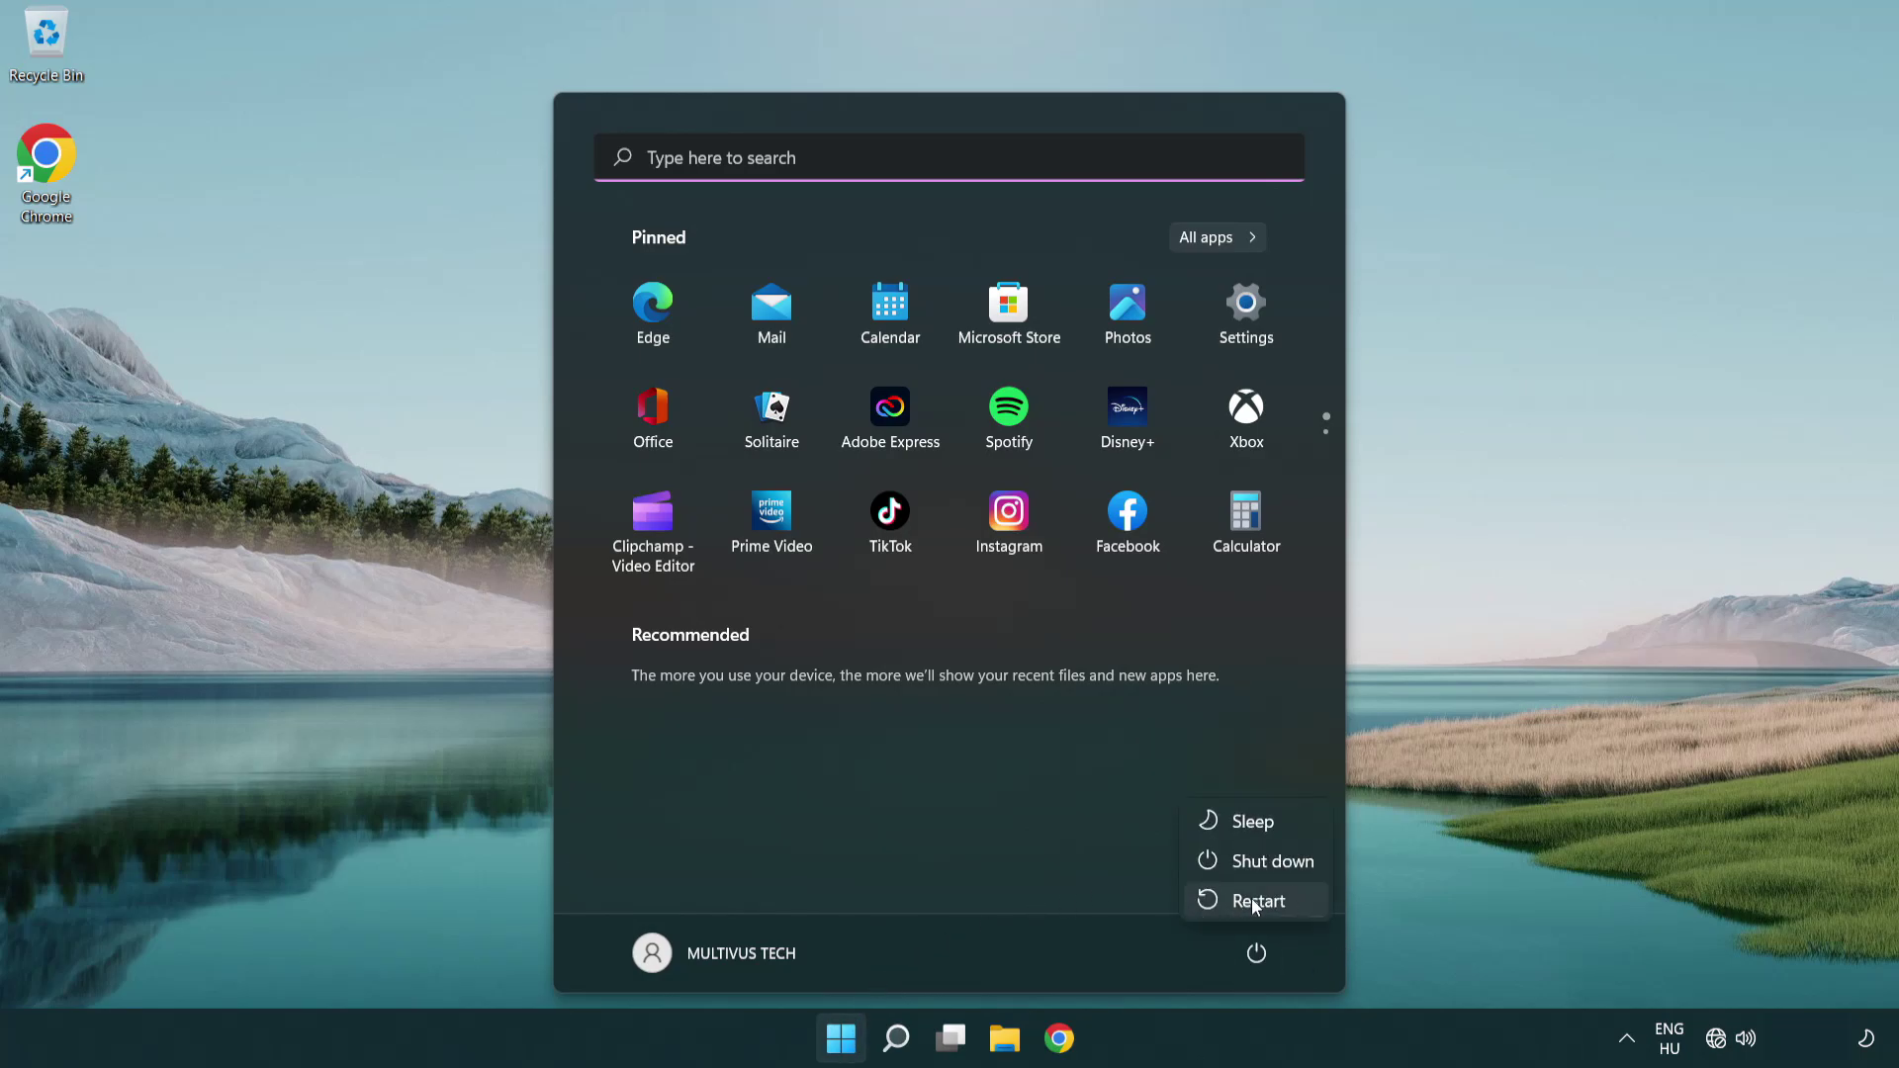